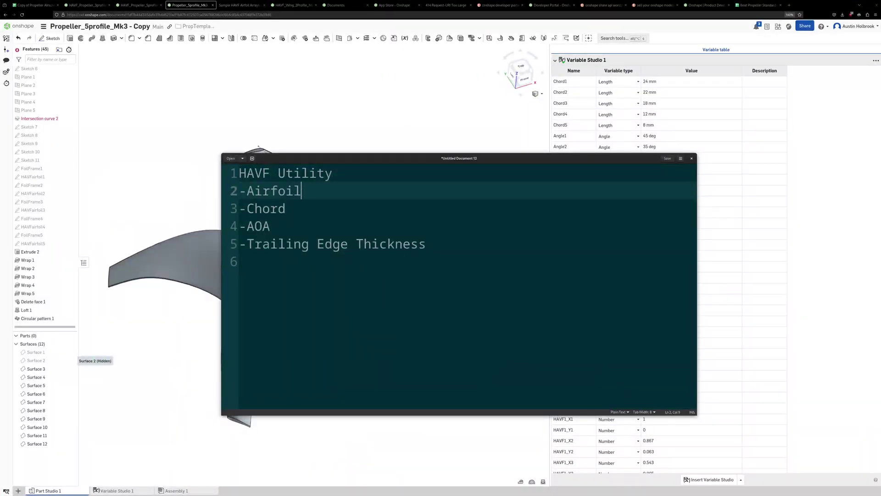
# Step: Review the HAVF Utility notes, going through the Airfoil, Chord, AOA and Trailing Edge Thickness entries
pyautogui.click(426, 244)
pyautogui.hotkey('shift', 'Up')
pyautogui.hotkey('shift', 'Up')
pyautogui.hotkey('shift', 'Up')
pyautogui.hotkey('shift', 'Up')
pyautogui.hotkey('shift', 'Up')
pyautogui.hotkey('shift', 'Down')
pyautogui.click(286, 191)
pyautogui.moveTo(301, 191); pyautogui.dragTo(239, 190)
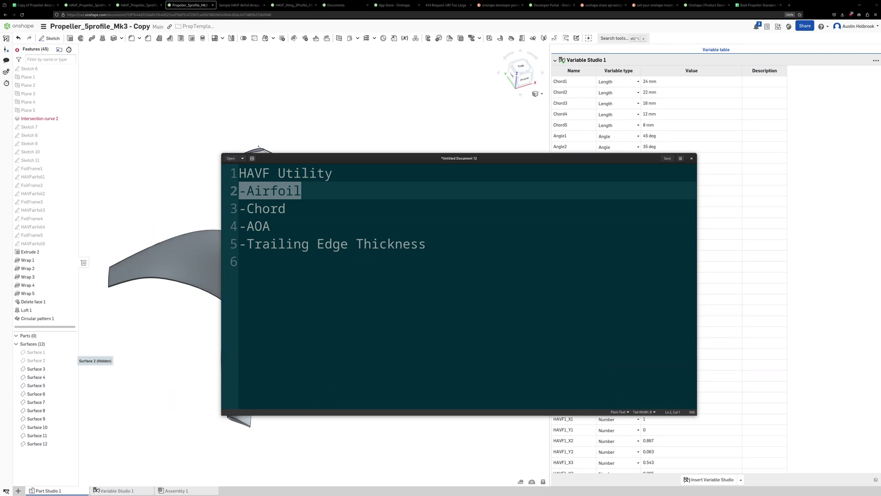
pyautogui.click(317, 244)
pyautogui.moveTo(285, 209); pyautogui.dragTo(238, 209)
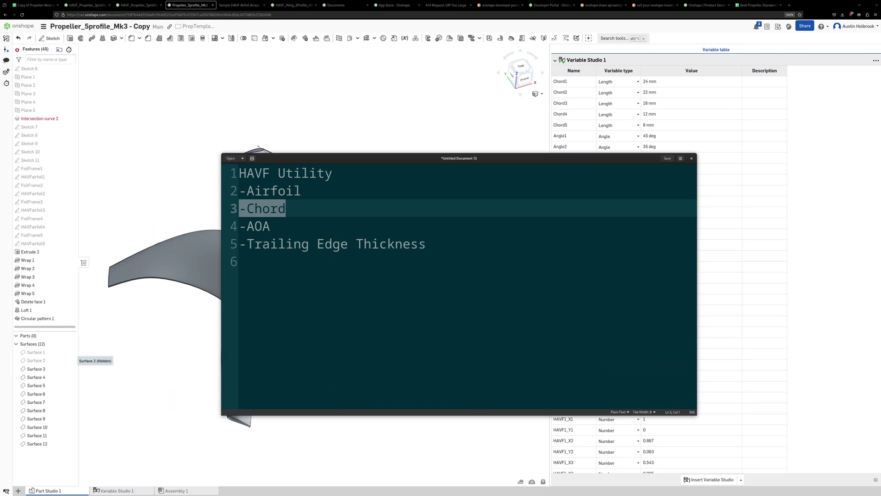
pyautogui.moveTo(271, 226); pyautogui.dragTo(239, 226)
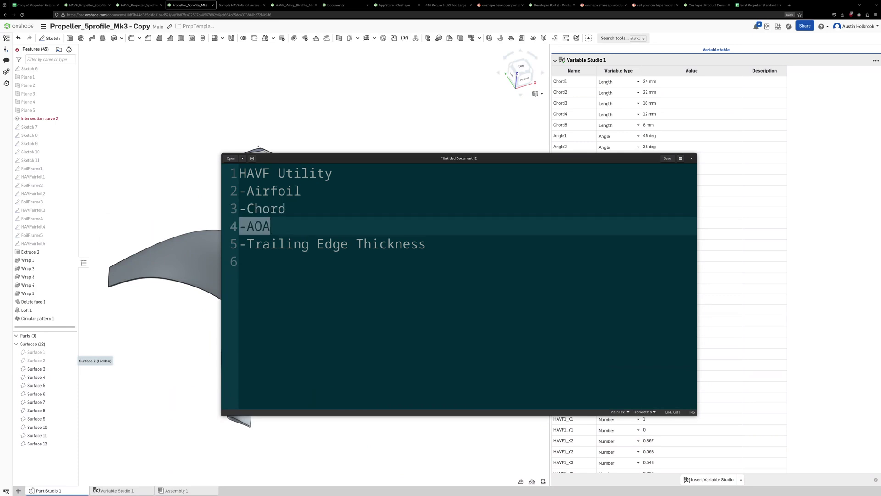
pyautogui.moveTo(426, 244); pyautogui.dragTo(238, 243)
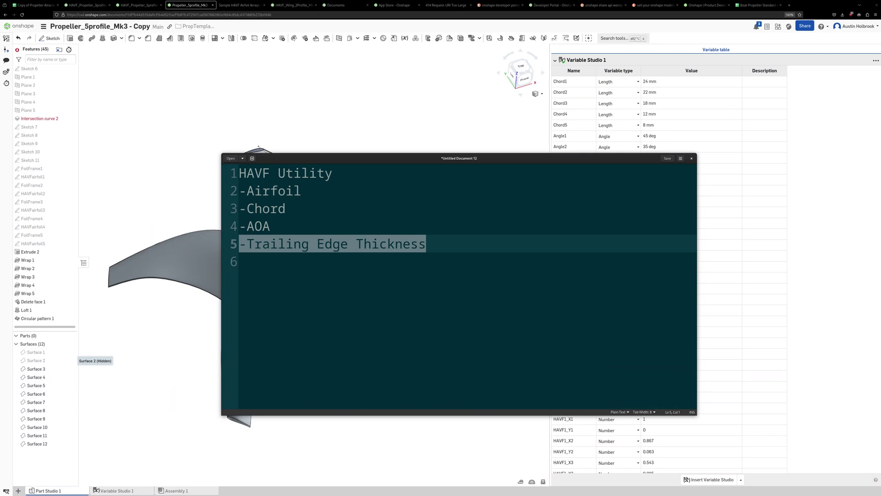
pyautogui.moveTo(459, 159); pyautogui.dragTo(443, 149)
pyautogui.click(224, 252)
pyautogui.hotkey('shift', 'Up')
pyautogui.hotkey('shift', 'Up')
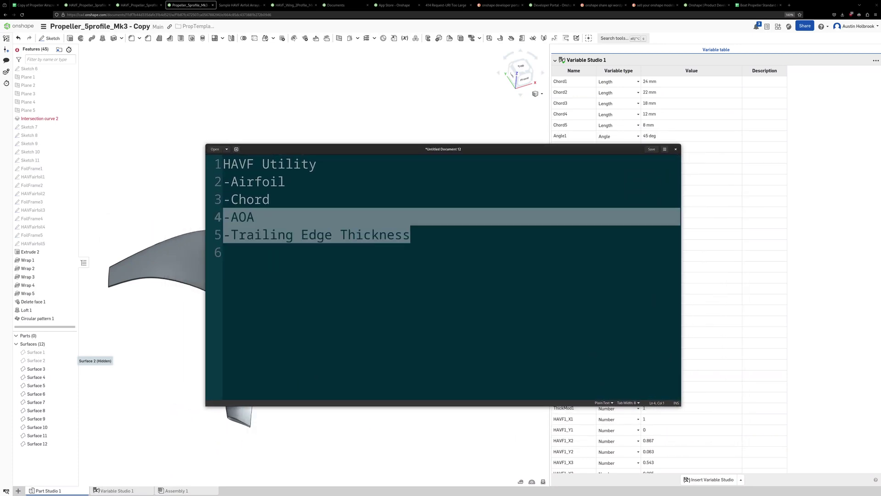
pyautogui.hotkey('shift', 'Down')
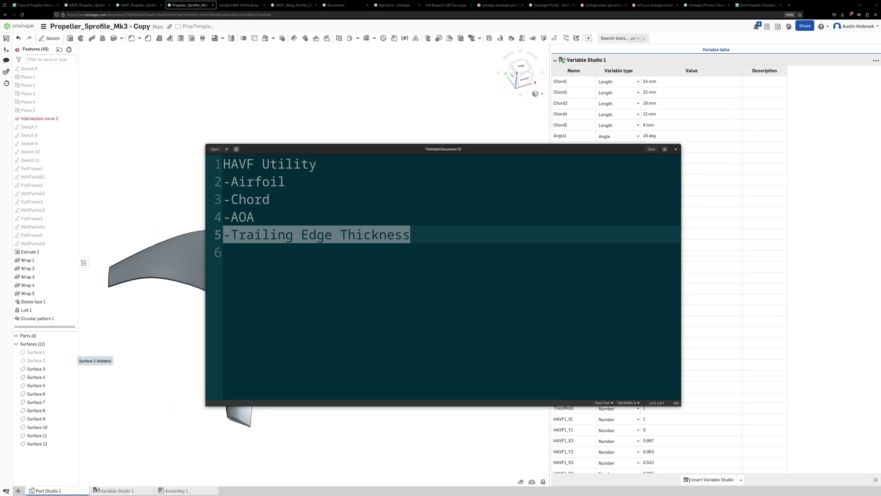
# Step: Switch to the airfoil catalogue PDF and locate the fx69274 airfoil page among the fx69 search matches
pyautogui.hotkey('alt', 'Tab')
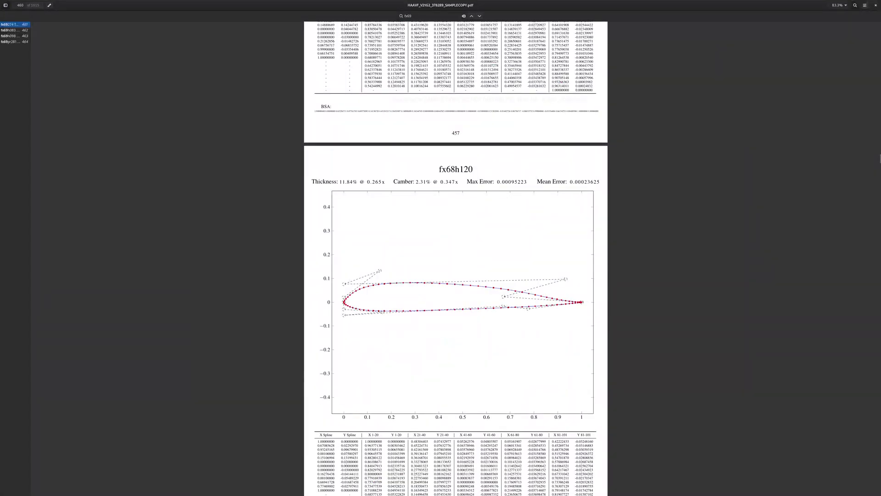
pyautogui.moveTo(880, 159); pyautogui.dragTo(880, 220)
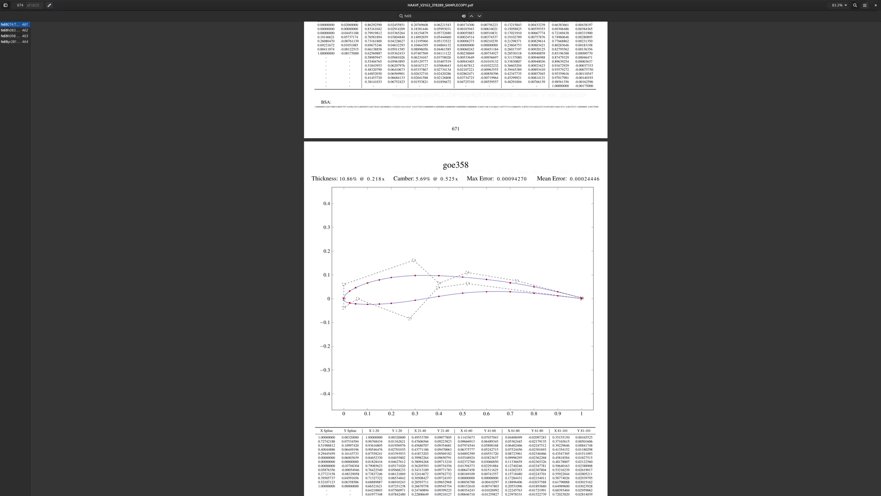
pyautogui.press('Return')
pyautogui.press('Return')
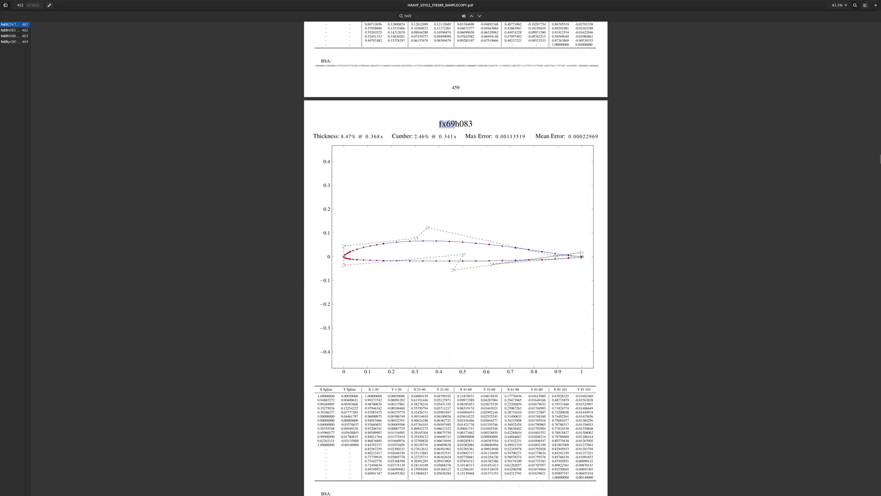
pyautogui.scroll(4, 455, 259)
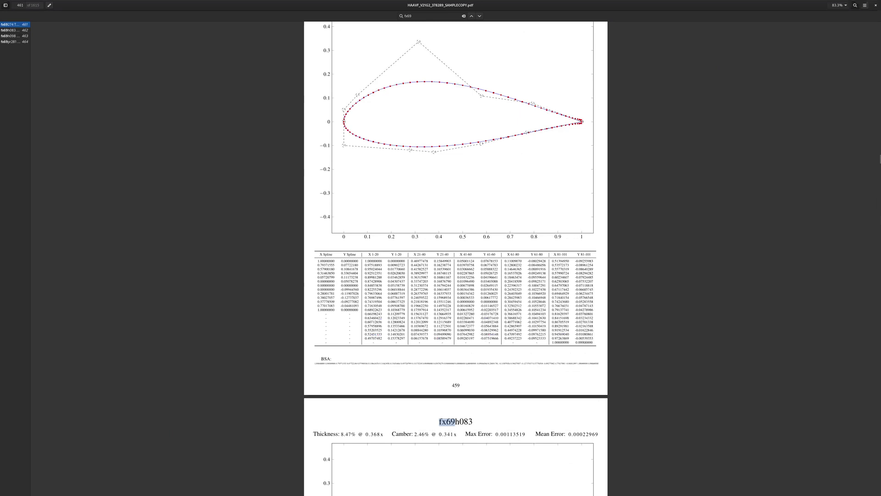
pyautogui.press('Return')
pyautogui.hotkey('shift', 'Return')
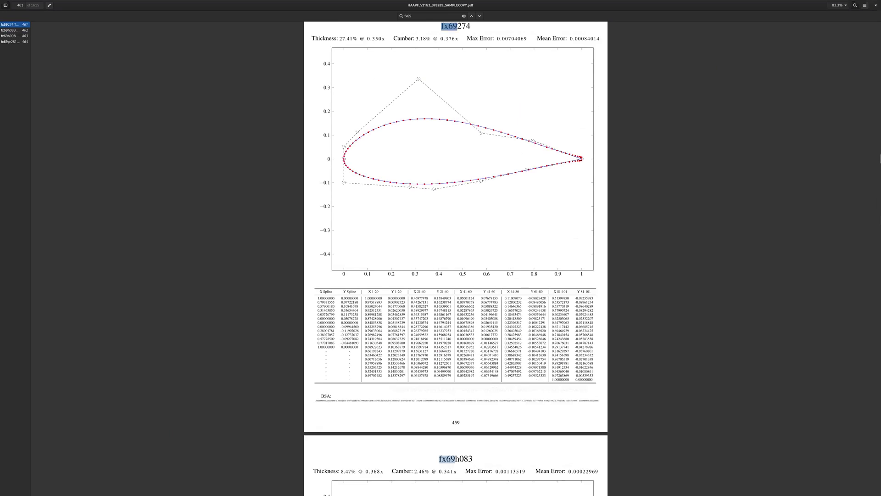
# Step: Copy the full line of BSA spline coordinates beneath the fx69274 airfoil's table
pyautogui.scroll(2, 455, 259)
pyautogui.scroll(-2, 455, 259)
pyautogui.scroll(1, 455, 258)
pyautogui.moveTo(315, 438); pyautogui.dragTo(599, 438)
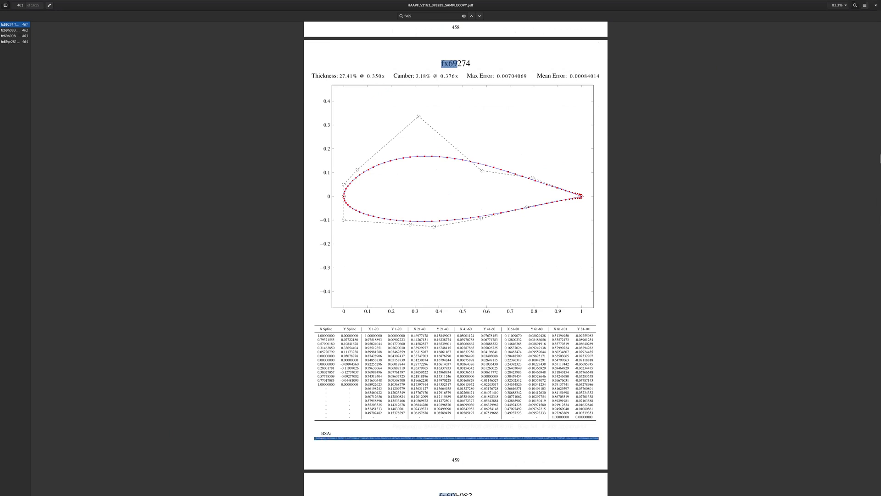
pyautogui.rightClick(587, 438)
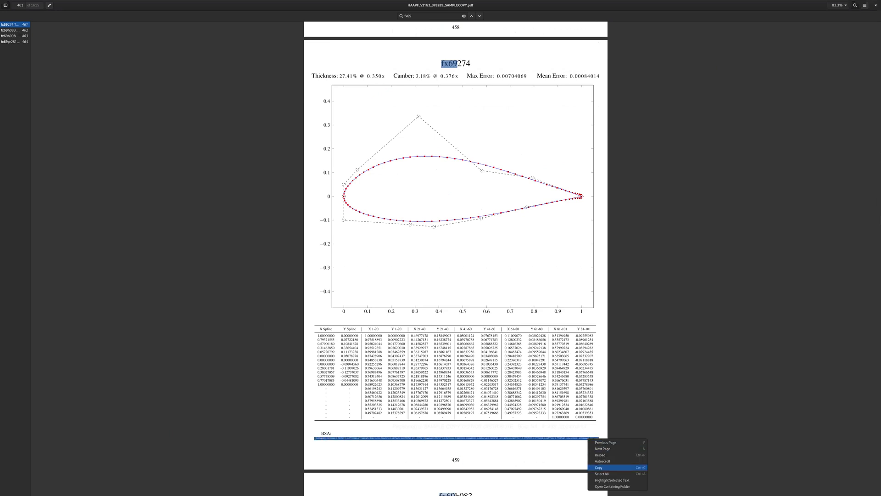
pyautogui.click(614, 467)
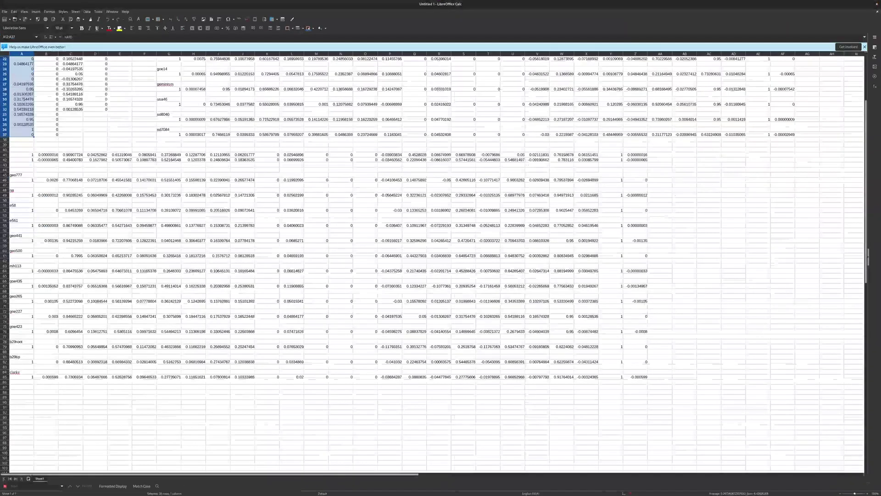
# Step: Paste the BSA coordinates into cell A87 of the LibreOffice Calc sheet as text split at spaces into separate columns
pyautogui.rightClick(21, 387)
pyautogui.moveTo(41, 409)
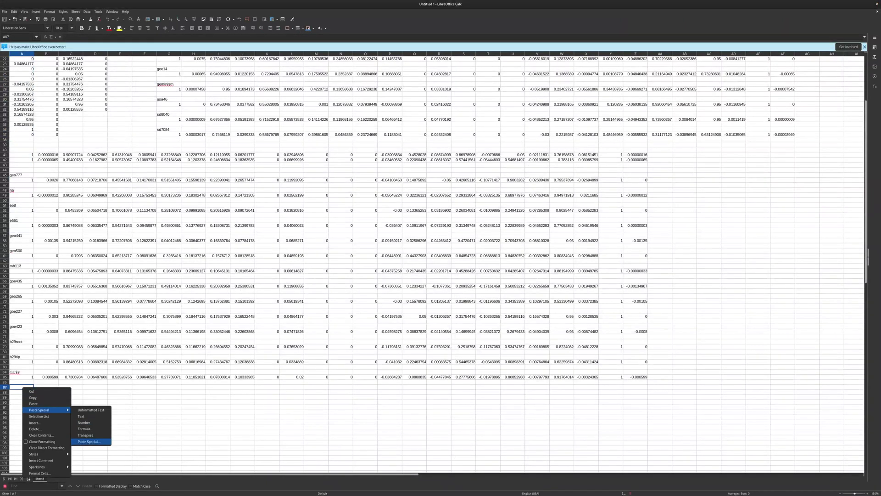
pyautogui.click(90, 441)
pyautogui.click(418, 245)
pyautogui.click(473, 277)
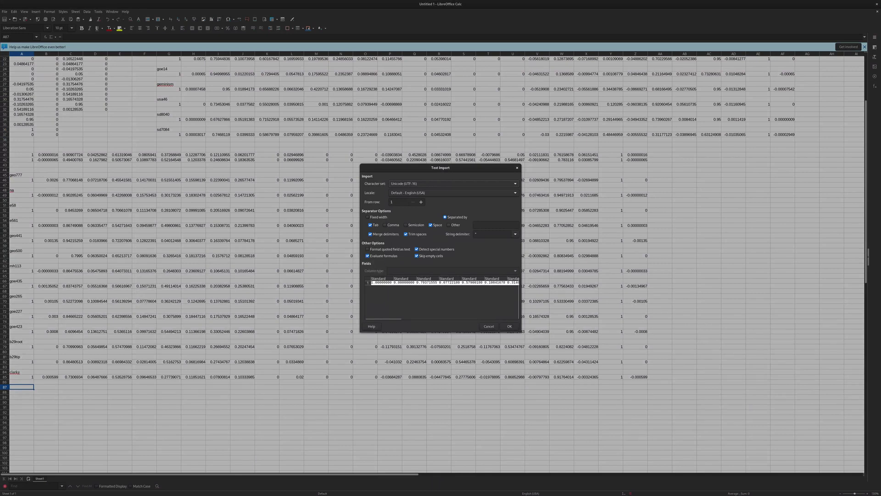
pyautogui.click(510, 326)
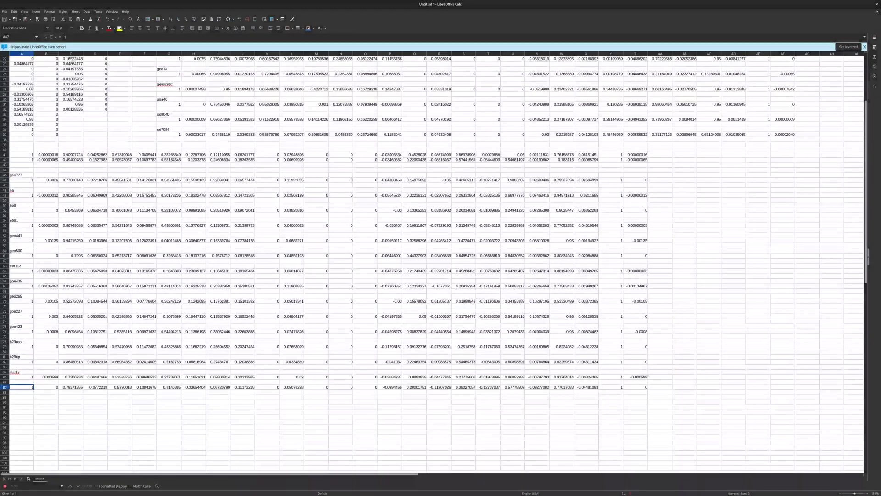
# Step: Transpose the coordinates in A87:Z87 into column A near the start of the sheet and copy the resulting column
pyautogui.click(193, 453)
pyautogui.moveTo(22, 387); pyautogui.dragTo(636, 387)
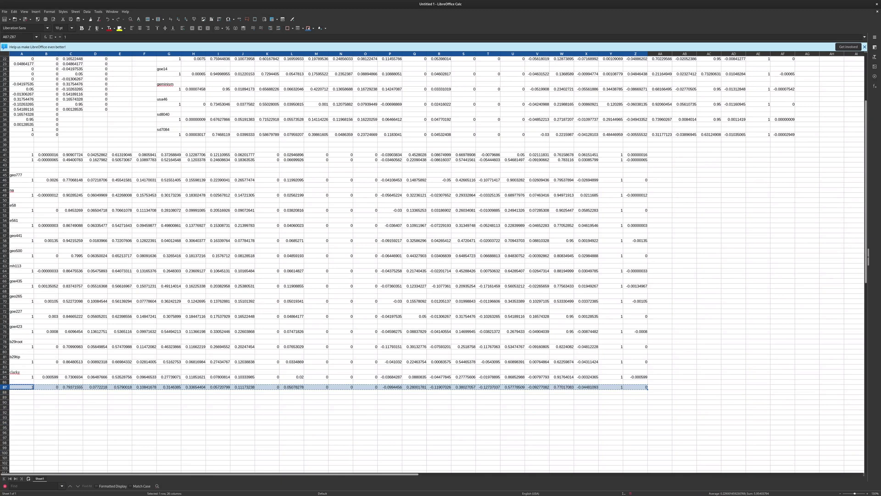
pyautogui.scroll(7, 431, 262)
pyautogui.click(21, 104)
pyautogui.hotkey('ctrl', 'v')
pyautogui.moveTo(22, 115); pyautogui.dragTo(21, 241)
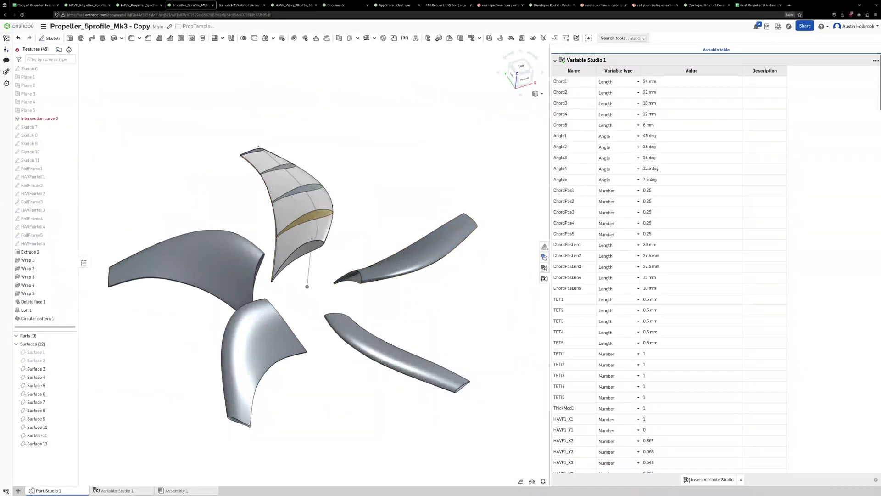
# Step: Switch to Onshape, narrow the variable table, and paste the copied airfoil coordinates into the values of HAVF1_X1 through HAVF1_Y13
pyautogui.moveTo(550, 211); pyautogui.dragTo(659, 211)
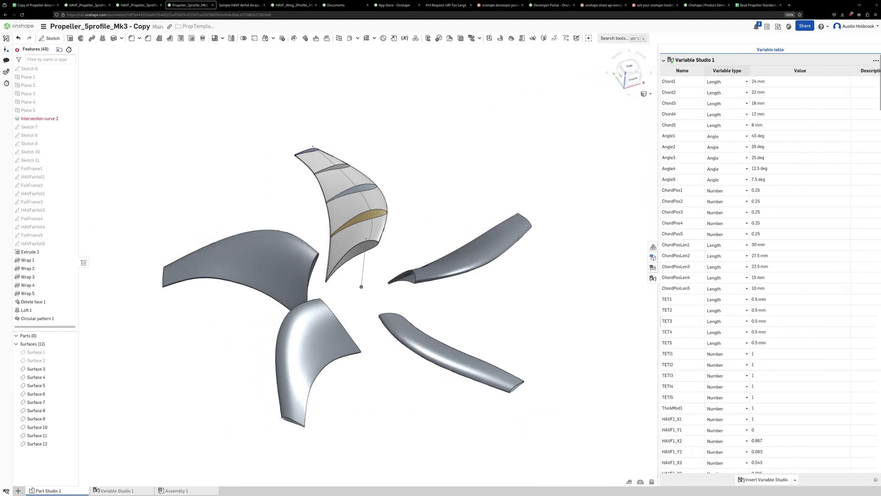
pyautogui.scroll(-10, 770, 266)
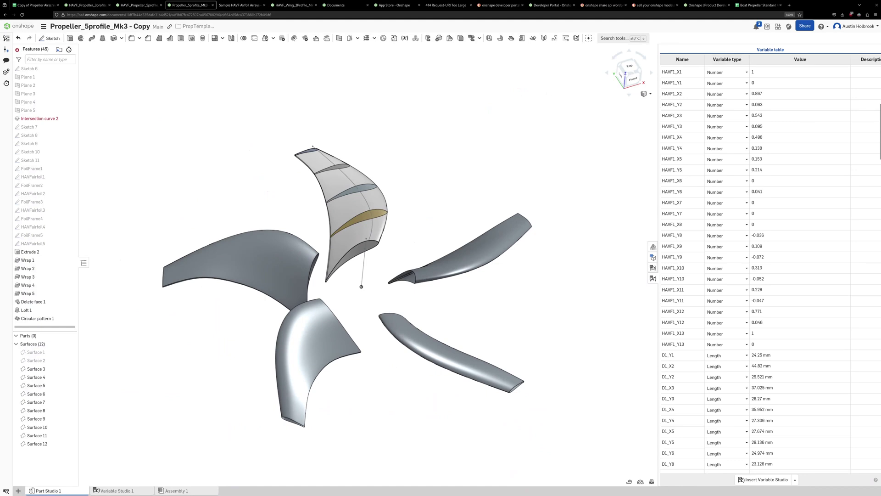
pyautogui.scroll(-3, 770, 267)
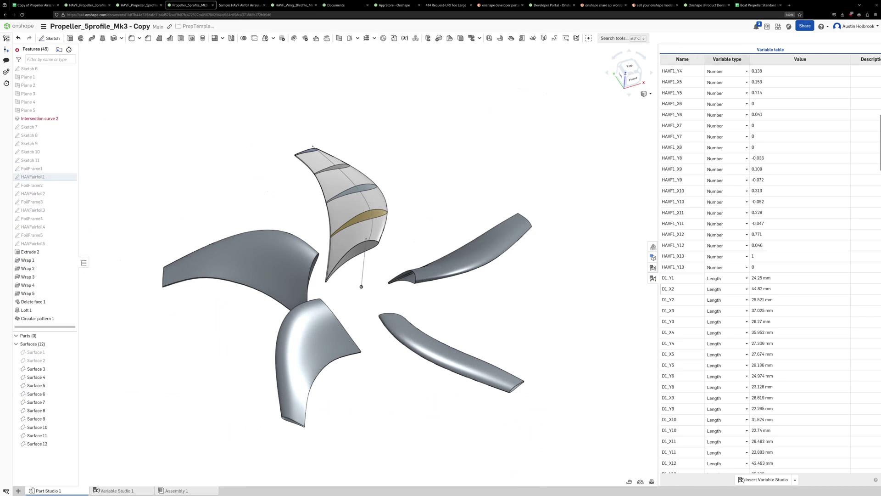
pyautogui.scroll(5, 770, 266)
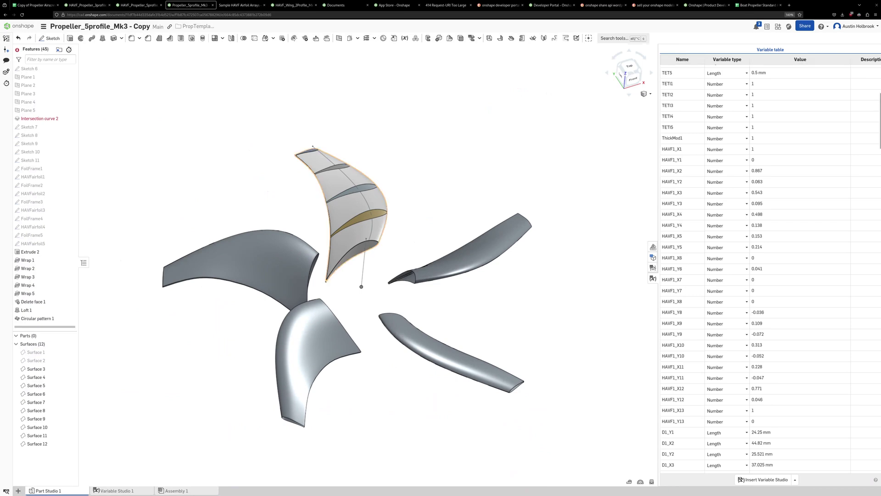
pyautogui.scroll(-3, 771, 266)
pyautogui.scroll(-1, 770, 266)
pyautogui.scroll(-5, 770, 266)
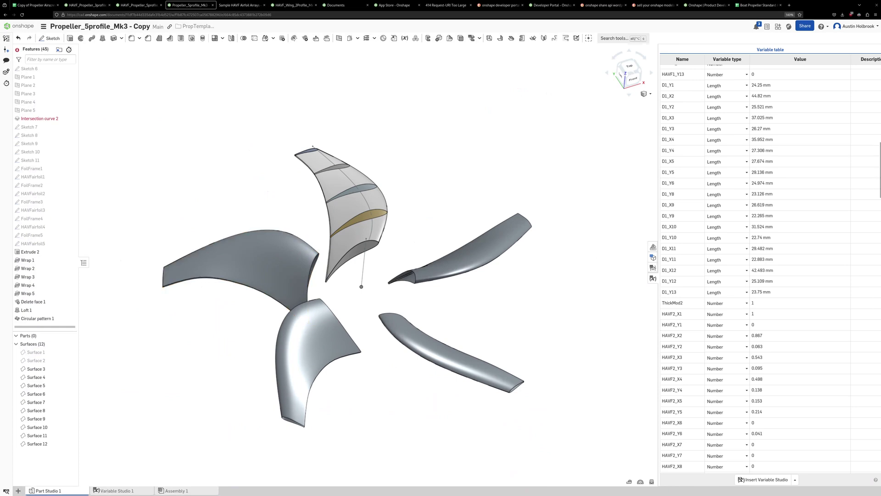
pyautogui.scroll(4, 752, 266)
pyautogui.scroll(5, 771, 266)
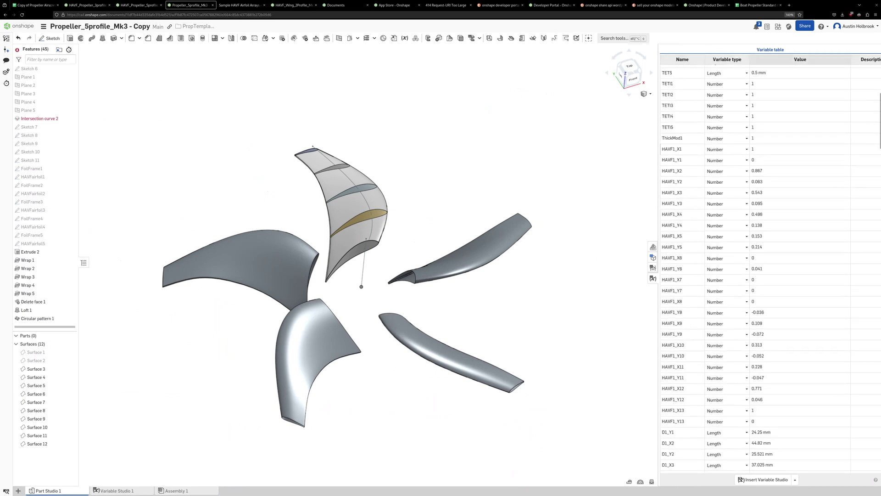
pyautogui.click(800, 149)
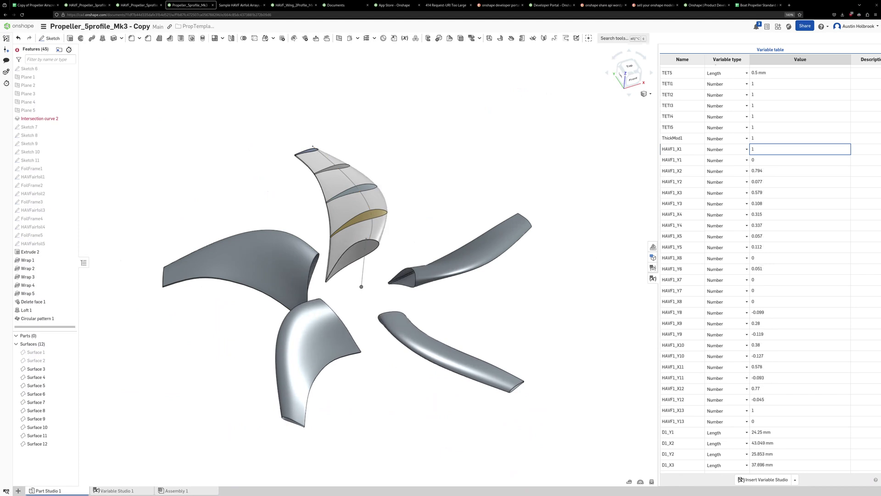
# Step: Set the root profile's Chord1 variable to 32 mm and Angle1 to 60 degrees
pyautogui.scroll(5, 303, 259)
pyautogui.scroll(2, 357, 219)
pyautogui.moveTo(358, 219); pyautogui.dragTo(384, 209, button='right')
pyautogui.scroll(-5, 385, 207)
pyautogui.scroll(4, 369, 150)
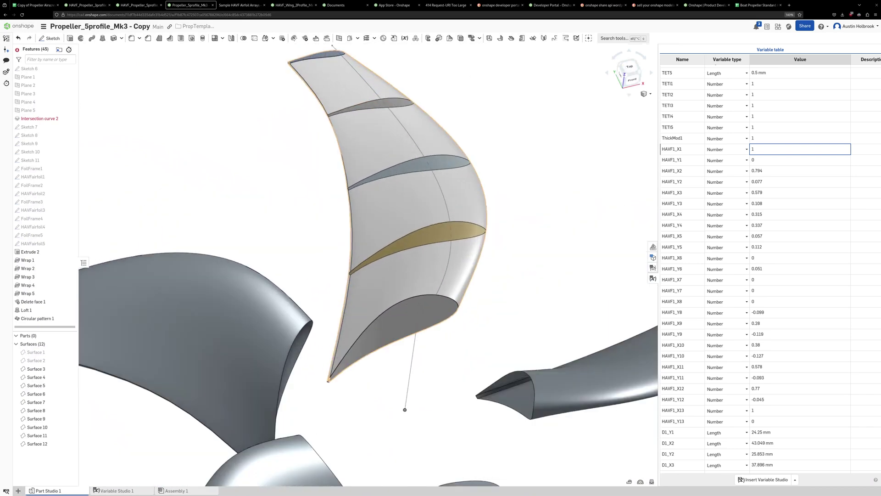
pyautogui.scroll(5, 770, 263)
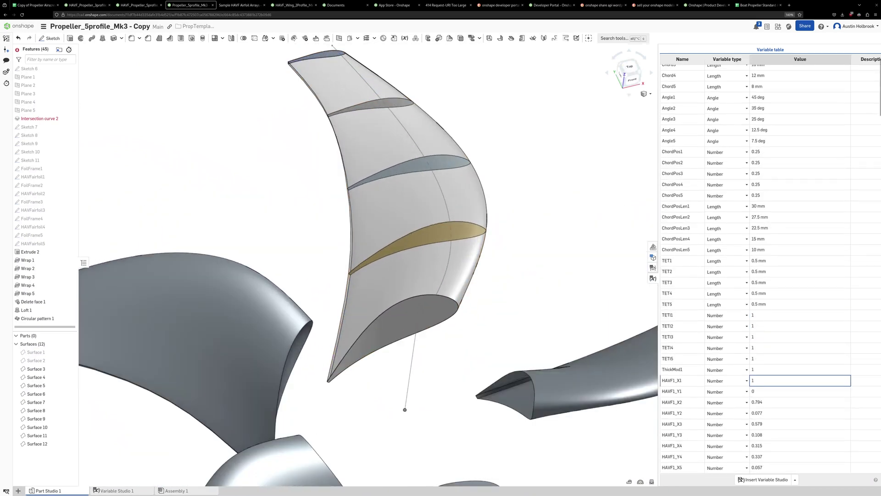
pyautogui.scroll(1, 770, 263)
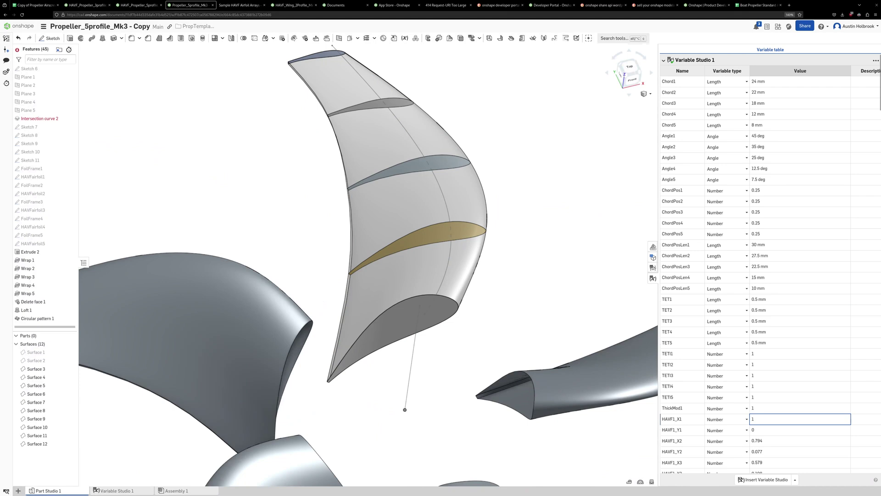
pyautogui.doubleClick(780, 82)
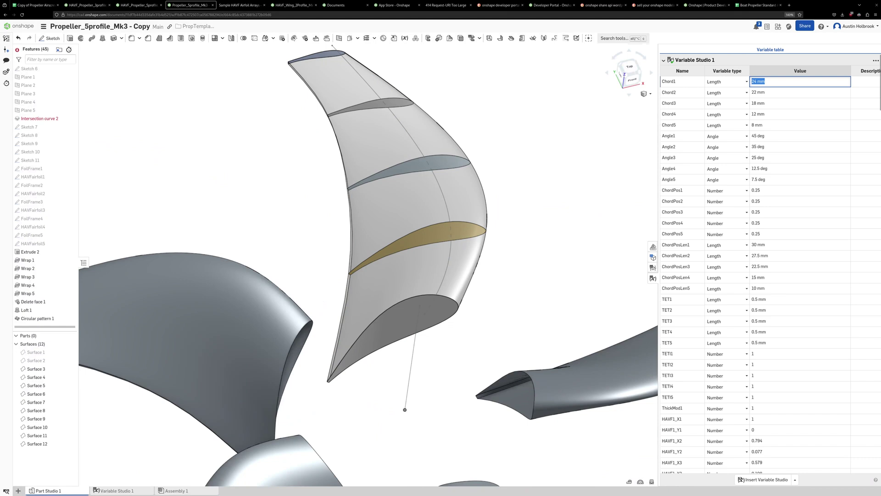
pyautogui.press('Return')
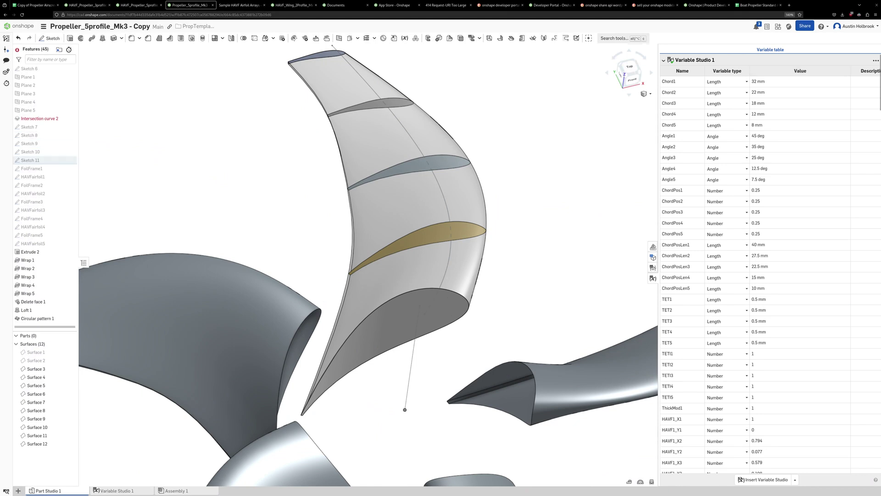
pyautogui.click(800, 136)
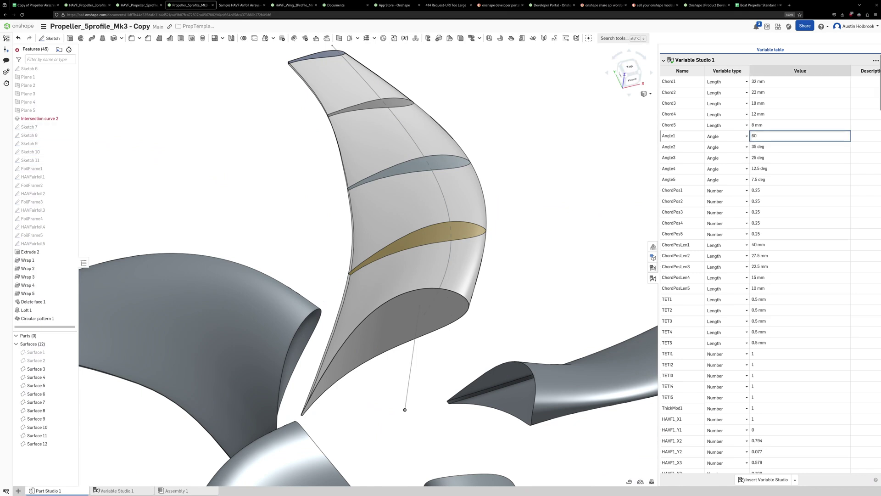
pyautogui.press('Return')
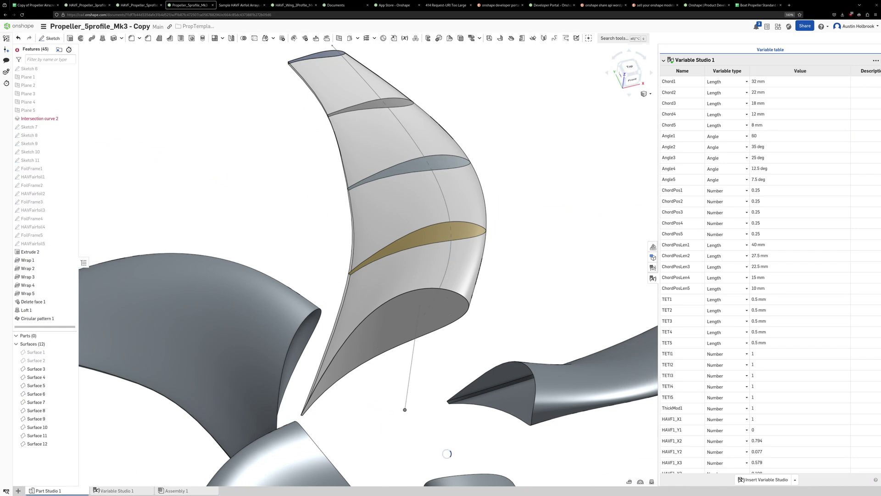
# Step: Set the TipDiameter variable to 150 mm
pyautogui.scroll(-5, 479, 281)
pyautogui.scroll(2, 469, 313)
pyautogui.scroll(-4, 477, 321)
pyautogui.scroll(3, 545, 384)
pyautogui.moveTo(544, 384); pyautogui.dragTo(542, 351, button='right')
pyautogui.scroll(5, 43, 276)
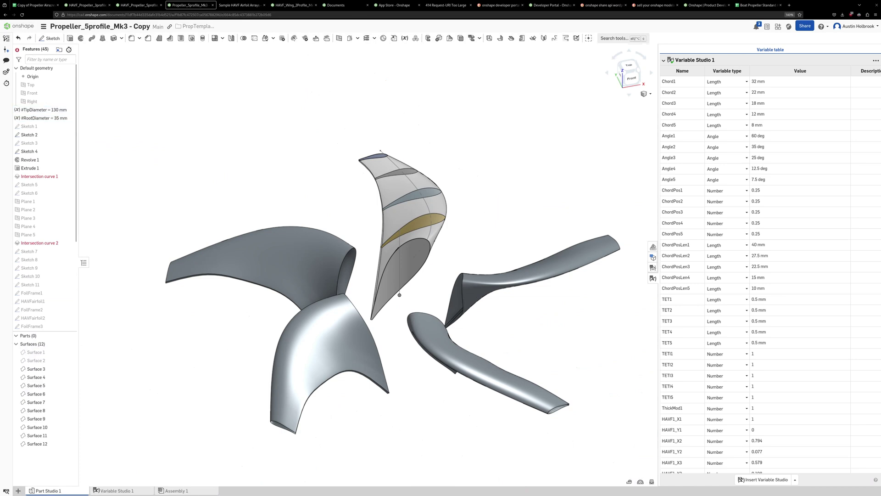
pyautogui.doubleClick(43, 109)
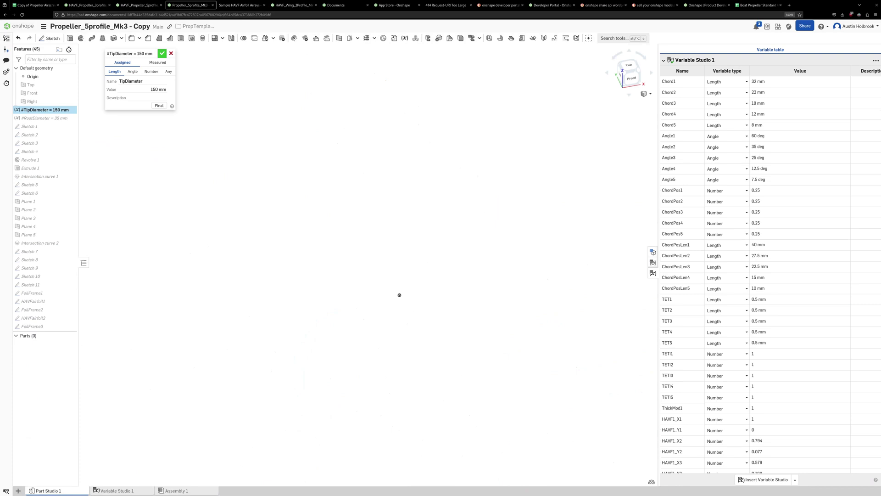
pyautogui.press('Return')
# Step: View the propeller from above and open Sketch 1 to examine its concentric diameter circles, leaving it unchanged
pyautogui.moveTo(395, 221)
pyautogui.mouseDown(button='right')
pyautogui.moveTo(394, 312)
pyautogui.moveTo(407, 312)
pyautogui.mouseUp(button='right')
pyautogui.scroll(-5, 403, 284)
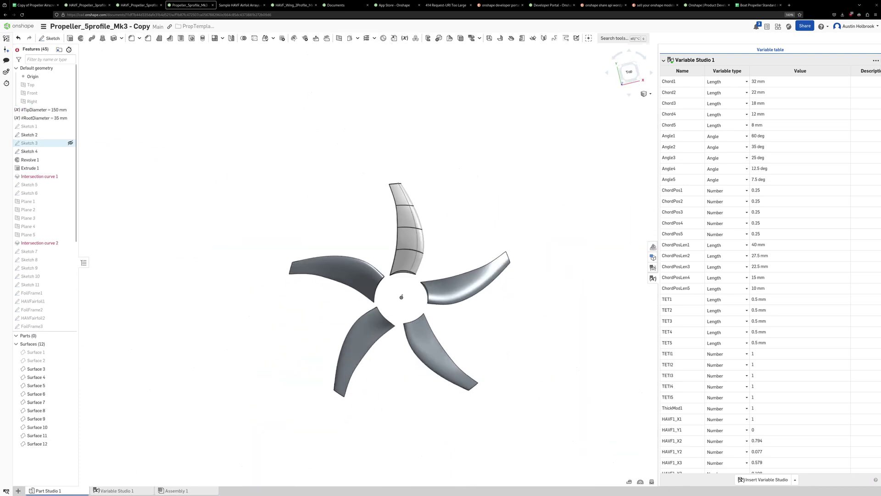
pyautogui.doubleClick(32, 126)
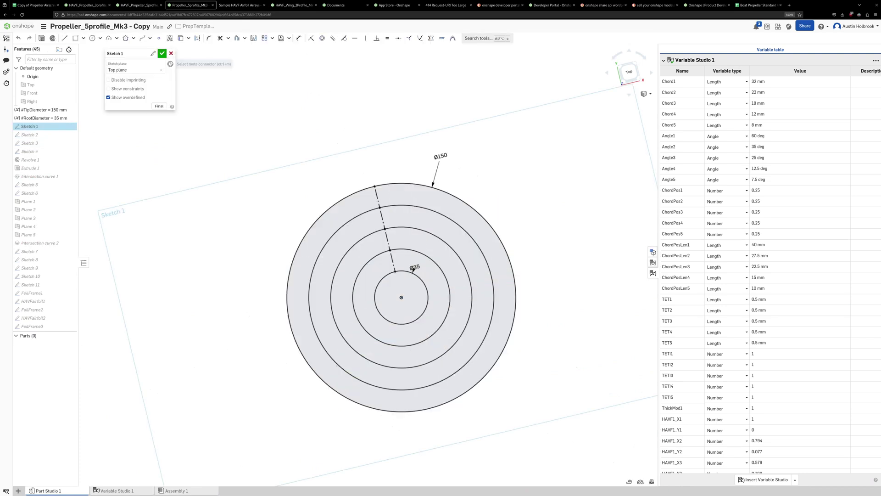
pyautogui.click(162, 53)
pyautogui.scroll(3, 428, 291)
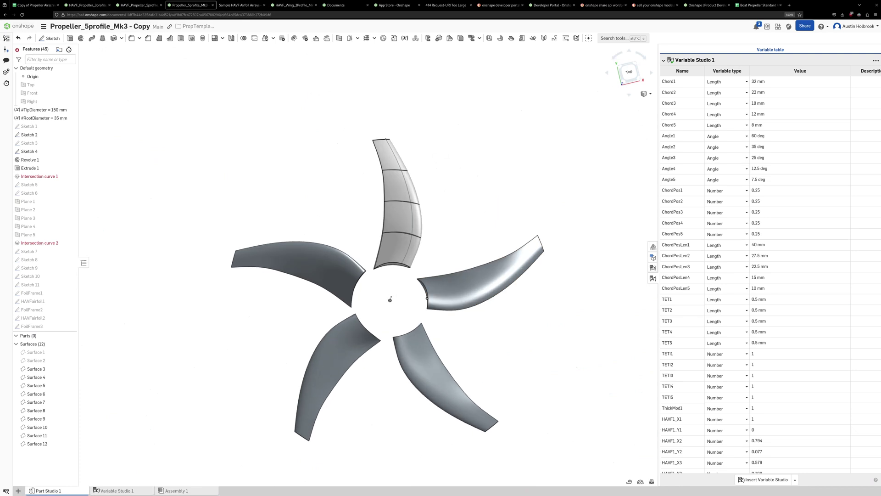
# Step: Set the RootDiameter variable to 45 mm
pyautogui.doubleClick(44, 118)
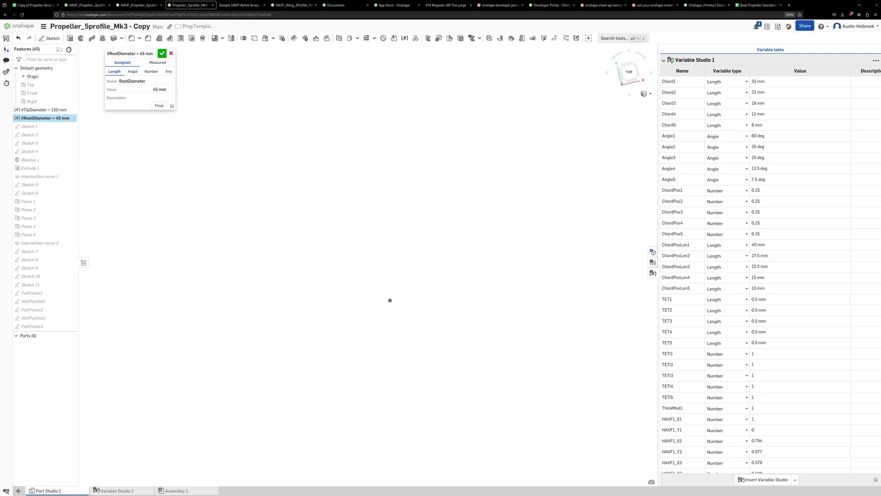
pyautogui.press('Return')
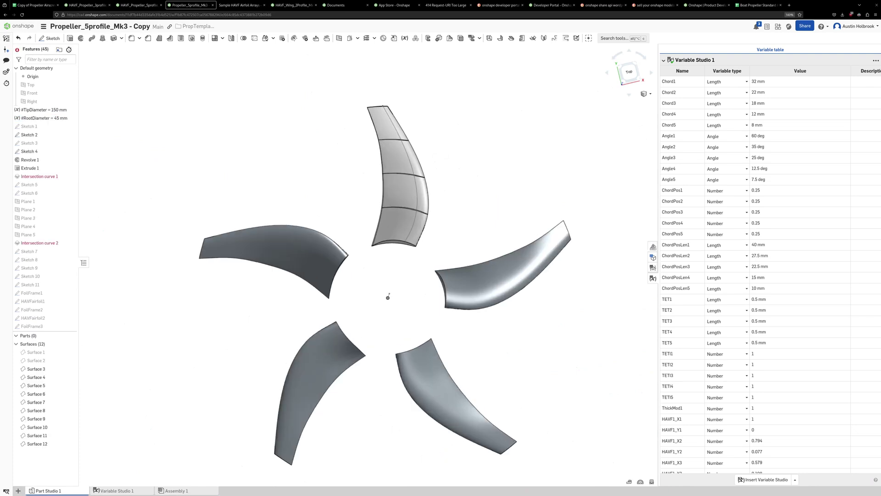
pyautogui.moveTo(388, 296); pyautogui.dragTo(386, 284, button='right')
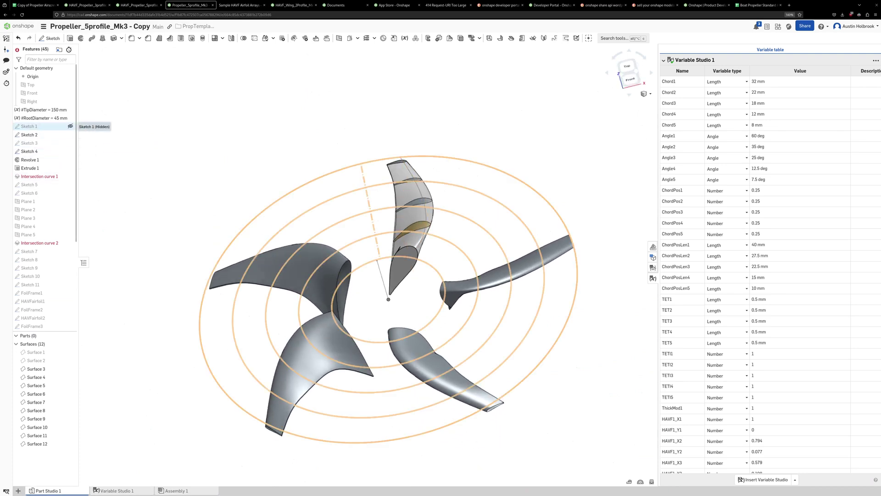
# Step: Examine the five blades and the enlarged root opening from several angles
pyautogui.moveTo(367, 257)
pyautogui.mouseDown(button='right')
pyautogui.moveTo(370, 275)
pyautogui.moveTo(322, 285)
pyautogui.moveTo(354, 298)
pyautogui.moveTo(404, 275)
pyautogui.mouseUp(button='right')
pyautogui.scroll(-1, 404, 275)
pyautogui.moveTo(404, 276); pyautogui.dragTo(345, 211, button='middle')
pyautogui.scroll(1, 395, 257)
pyautogui.moveTo(344, 211); pyautogui.dragTo(335, 208, button='right')
pyautogui.moveTo(284, 101); pyautogui.dragTo(352, 183, button='middle')
pyautogui.scroll(-1, 352, 184)
pyautogui.moveTo(372, 290)
pyautogui.mouseDown(button='right')
pyautogui.moveTo(360, 305)
pyautogui.moveTo(398, 284)
pyautogui.mouseUp(button='right')
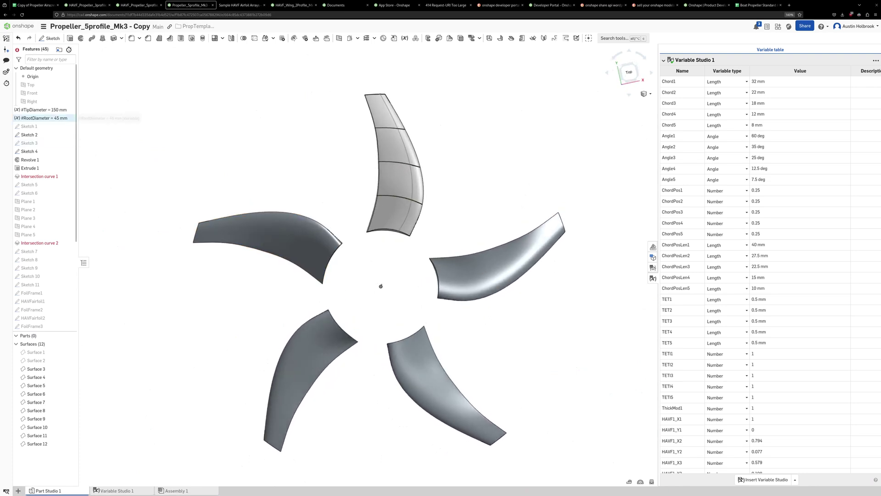
# Step: Straighten the blade's sweep curve in Sketch 2 by moving its two interior control points almost onto the line between its endpoints
pyautogui.moveTo(37, 126)
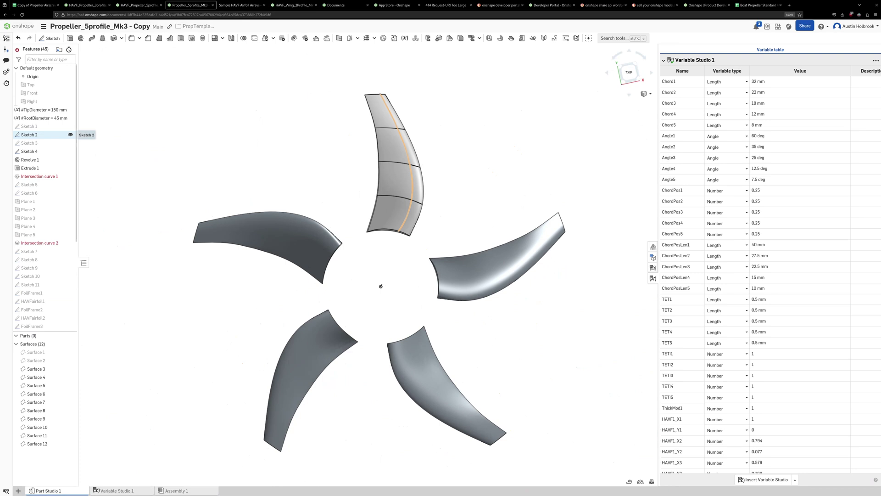
pyautogui.doubleClick(30, 134)
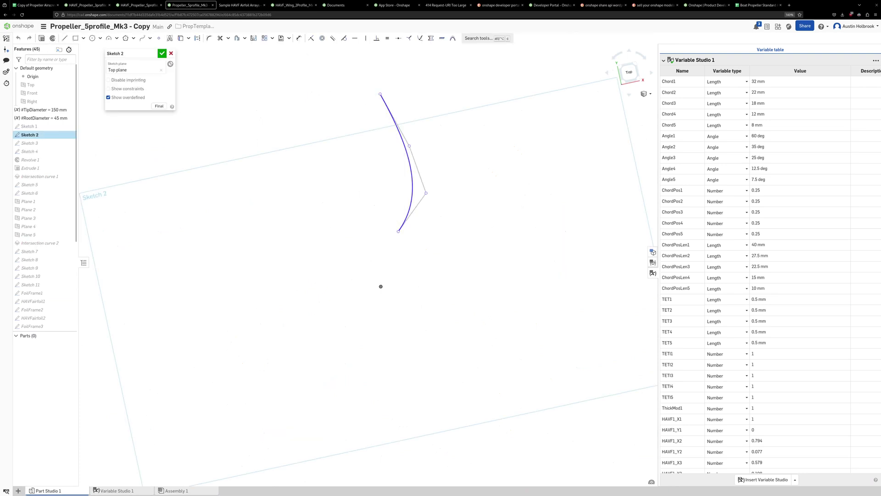
pyautogui.moveTo(426, 193); pyautogui.dragTo(392, 185)
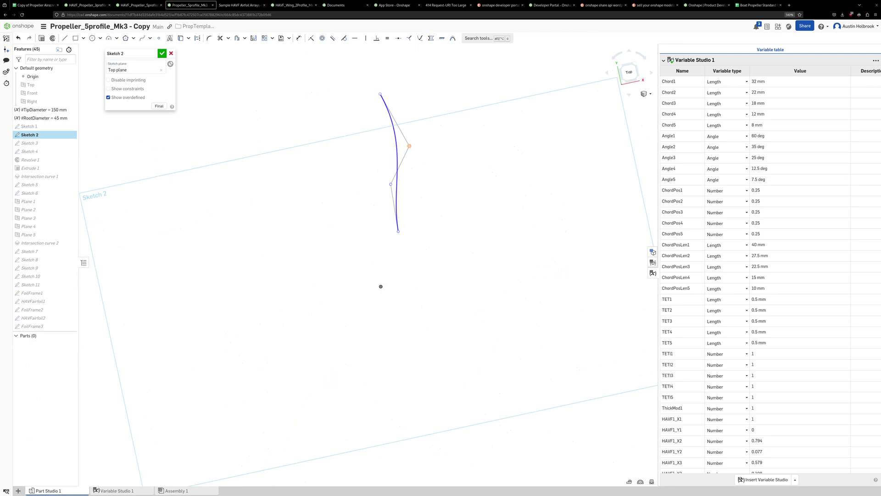
pyautogui.moveTo(408, 146); pyautogui.dragTo(388, 150)
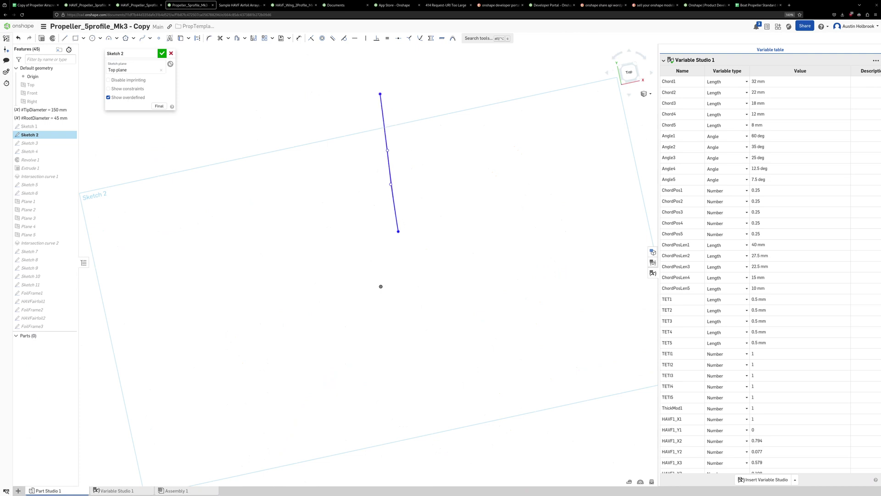
pyautogui.press('Return')
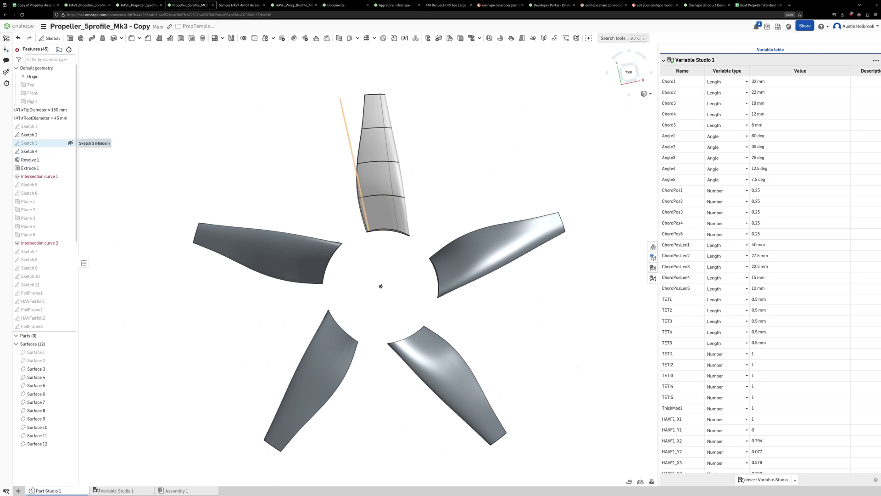
# Step: Reshape the Sketch 3 curve into a high arch by raising both interior control points well above its endpoints
pyautogui.click(43, 143)
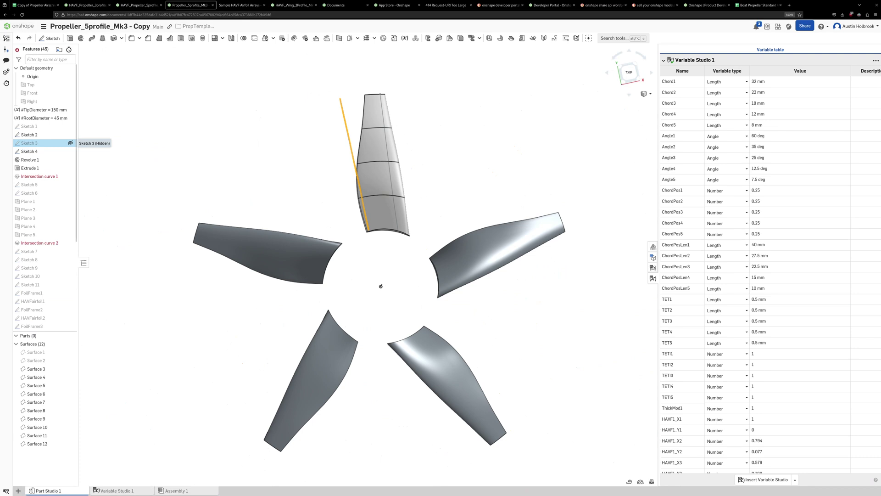
pyautogui.doubleClick(44, 143)
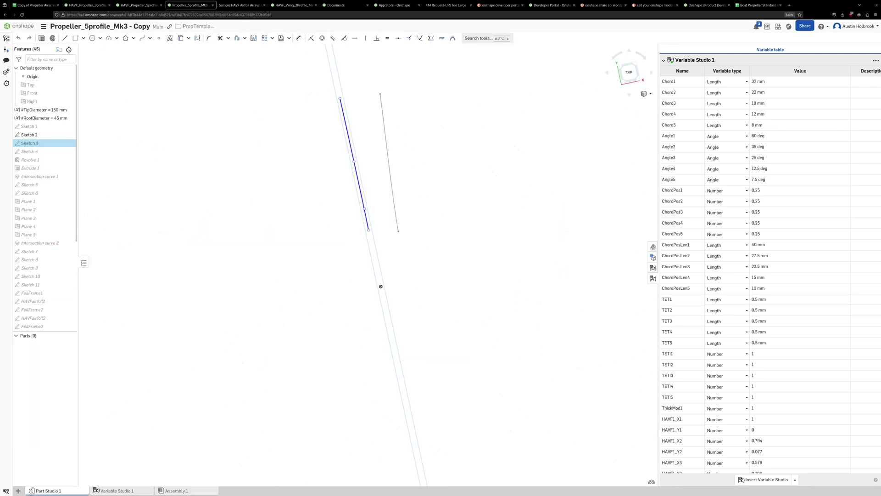
pyautogui.moveTo(367, 230)
pyautogui.mouseDown(button='right')
pyautogui.moveTo(302, 293)
pyautogui.moveTo(316, 211)
pyautogui.moveTo(349, 266)
pyautogui.mouseUp(button='right')
pyautogui.moveTo(265, 189)
pyautogui.mouseDown(button='right')
pyautogui.moveTo(293, 249)
pyautogui.moveTo(263, 315)
pyautogui.mouseUp(button='right')
pyautogui.moveTo(355, 286); pyautogui.dragTo(369, 239)
pyautogui.moveTo(412, 289); pyautogui.dragTo(435, 256)
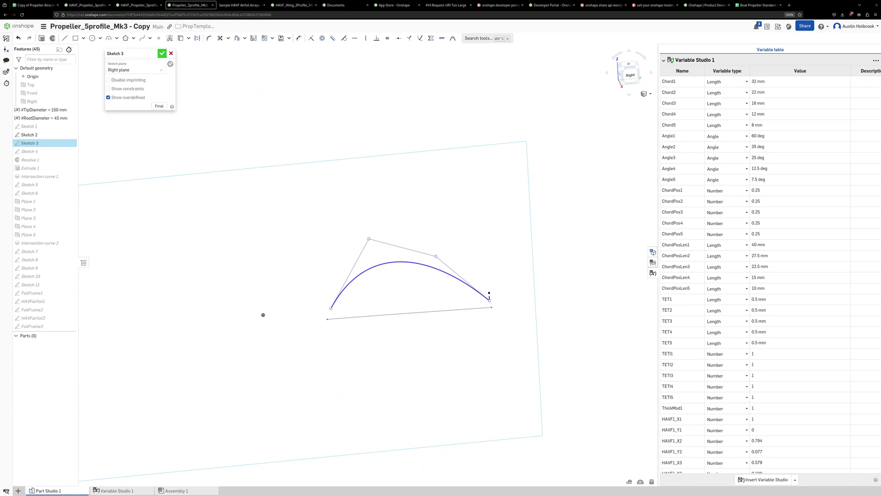
pyautogui.click(162, 53)
# Step: Flatten the Sketch 3 curve by lowering its outer control point to about tip level and its inner one to slightly above the root
pyautogui.moveTo(367, 275); pyautogui.dragTo(404, 271, button='right')
pyautogui.moveTo(254, 319); pyautogui.dragTo(241, 298, button='right')
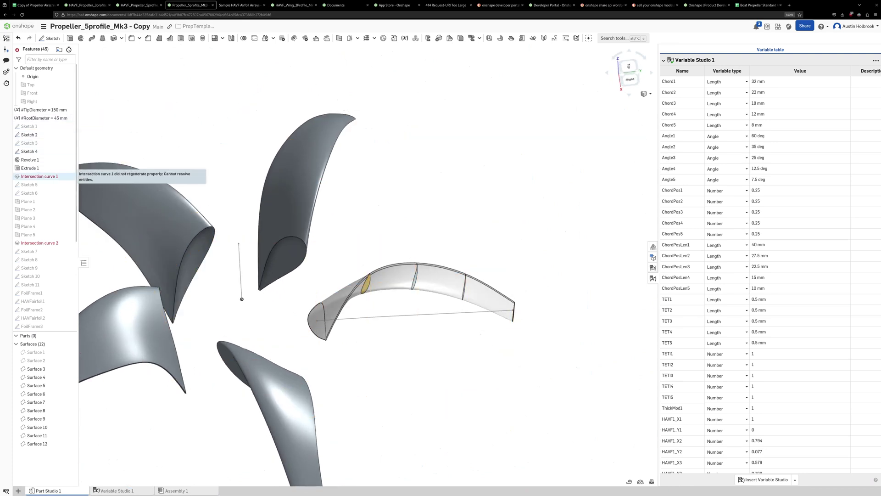
pyautogui.moveTo(220, 257); pyautogui.dragTo(218, 202, button='right')
pyautogui.moveTo(355, 358); pyautogui.dragTo(354, 328, button='right')
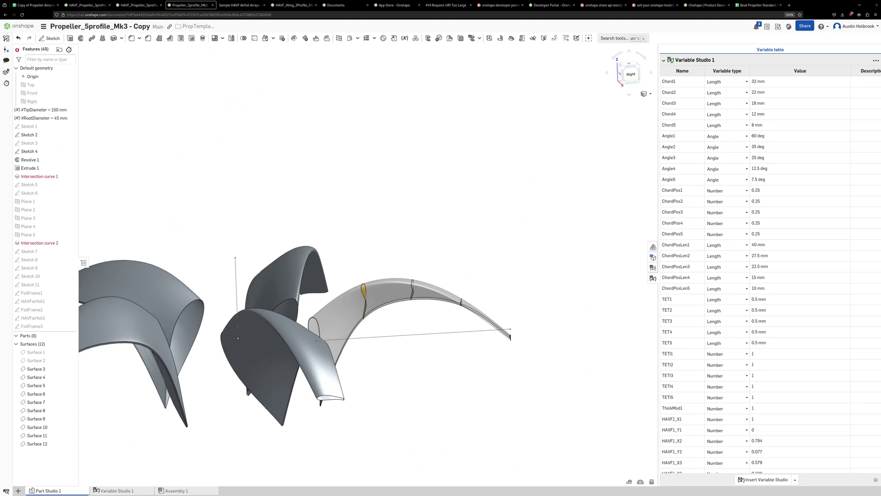
pyautogui.doubleClick(30, 143)
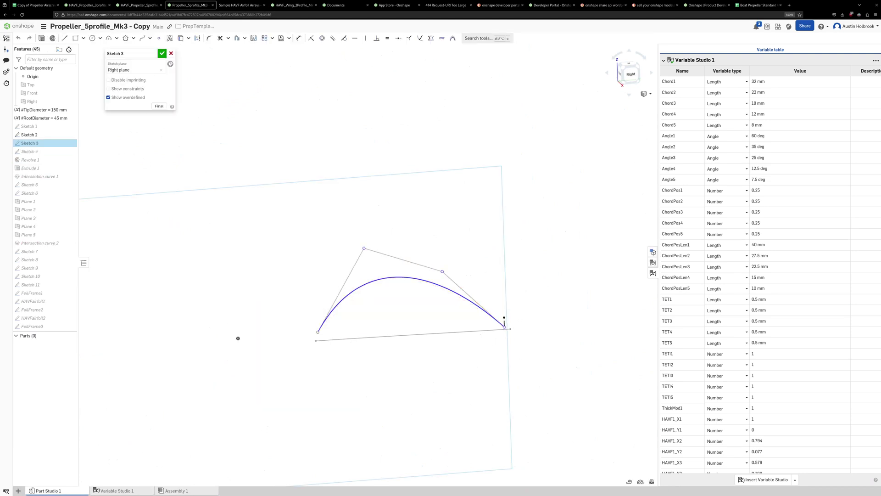
pyautogui.moveTo(442, 272); pyautogui.dragTo(448, 329)
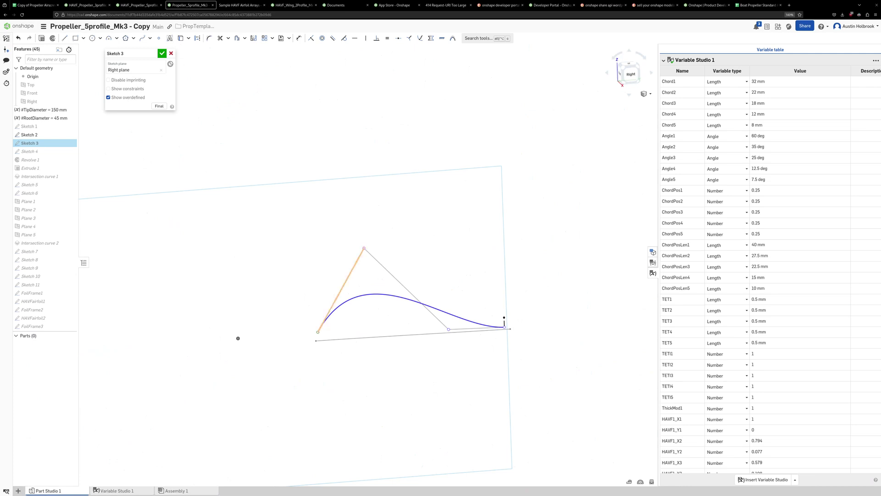
pyautogui.moveTo(364, 248); pyautogui.dragTo(363, 291)
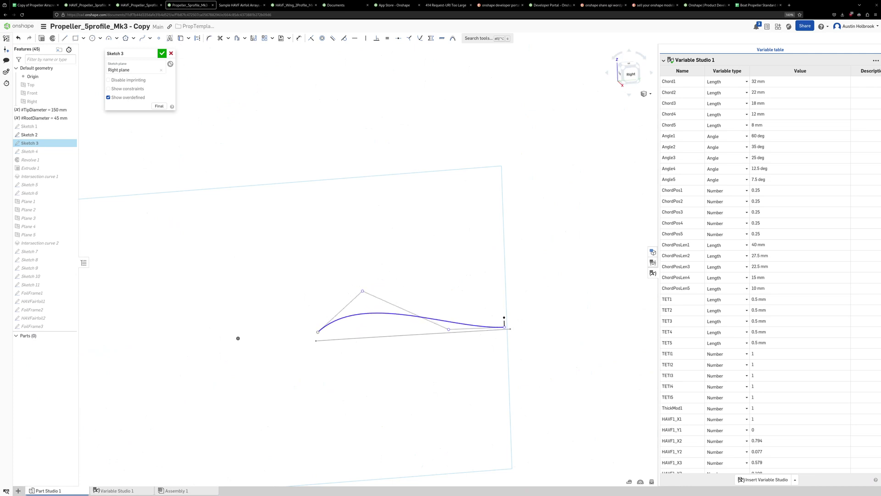
pyautogui.click(162, 53)
# Step: Bow the Sketch 2 sweep curve by moving its interior control points so the blades curve towards their tips
pyautogui.scroll(-5, 333, 283)
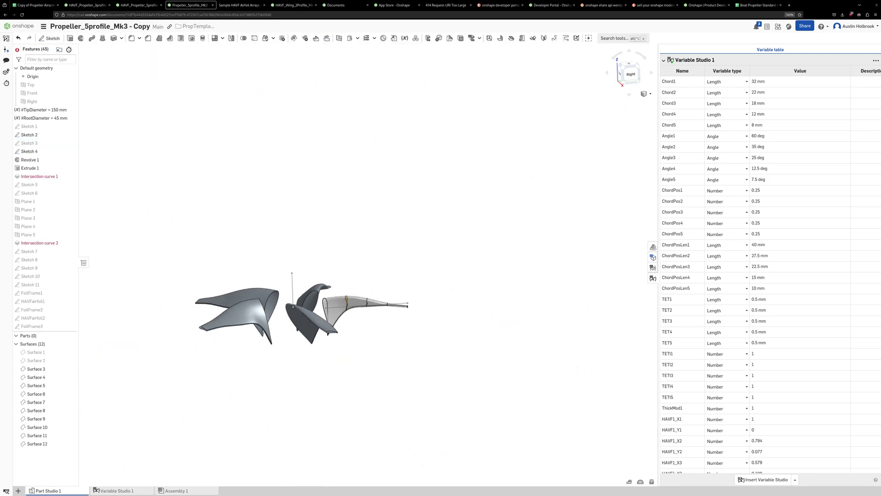
pyautogui.moveTo(333, 283); pyautogui.dragTo(337, 303, button='right')
pyautogui.moveTo(336, 247); pyautogui.dragTo(342, 293, button='right')
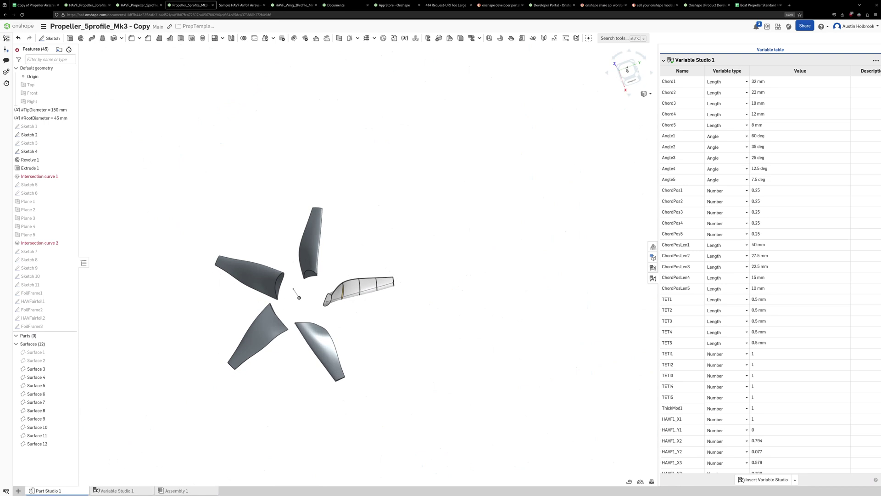
pyautogui.scroll(4, 284, 302)
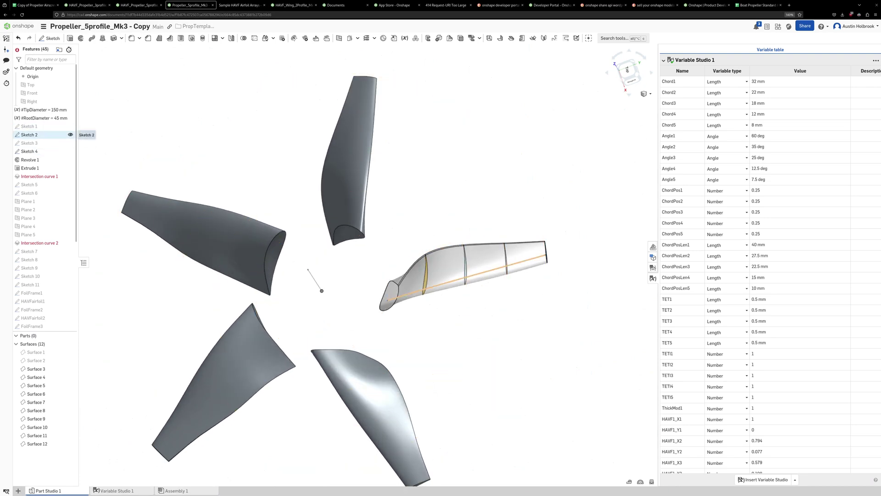
pyautogui.doubleClick(29, 134)
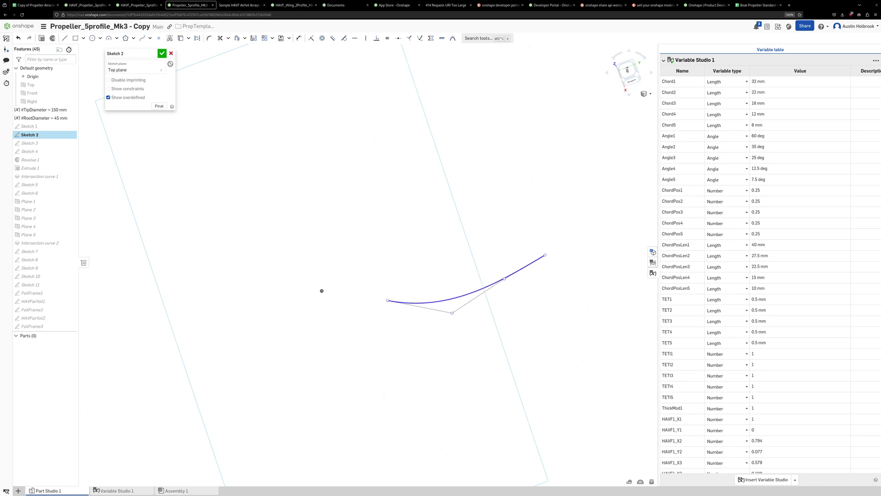
pyautogui.press('Return')
pyautogui.moveTo(425, 294); pyautogui.dragTo(430, 338, button='right')
pyautogui.scroll(-3, 430, 338)
pyautogui.scroll(3, 358, 368)
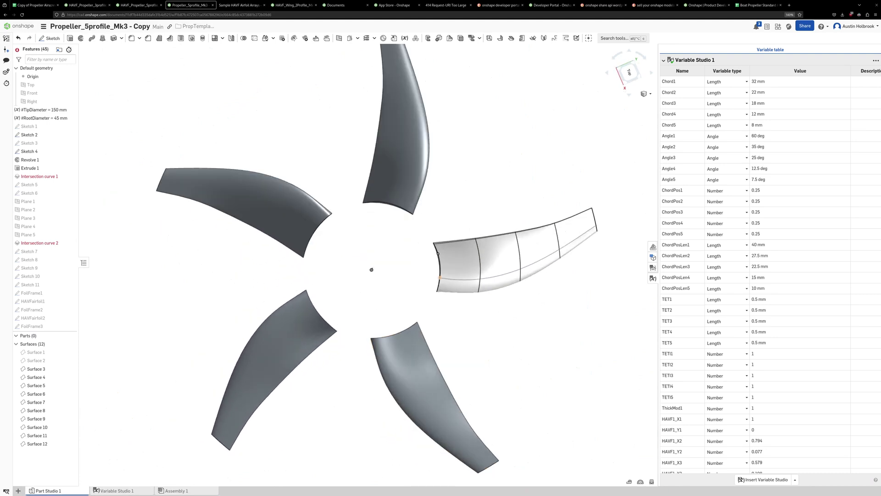
pyautogui.moveTo(497, 267); pyautogui.dragTo(499, 259, button='right')
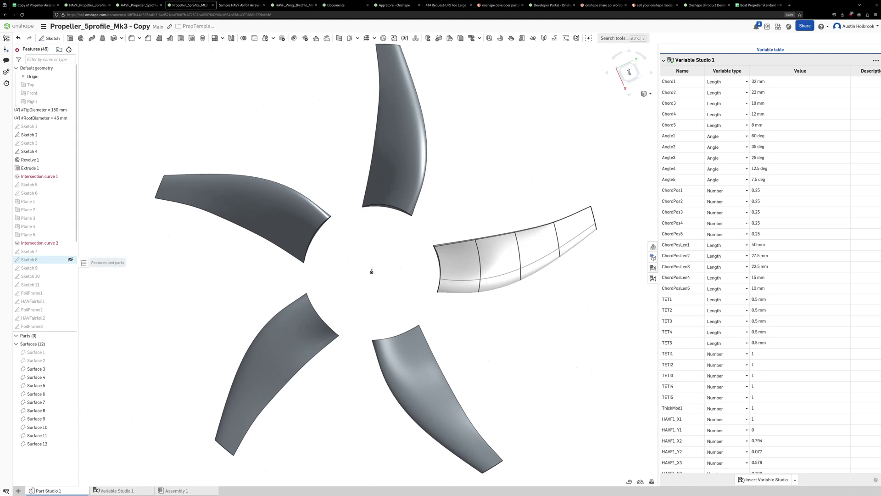
# Step: Highlight the HAVFairfoil1 sketch and examine how its flat profile sits against the blade's root section
pyautogui.scroll(-3, 46, 259)
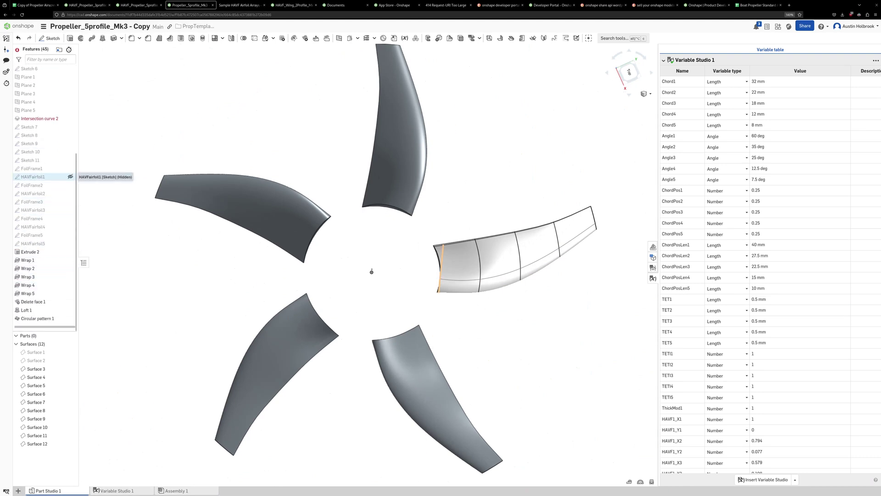
pyautogui.click(33, 177)
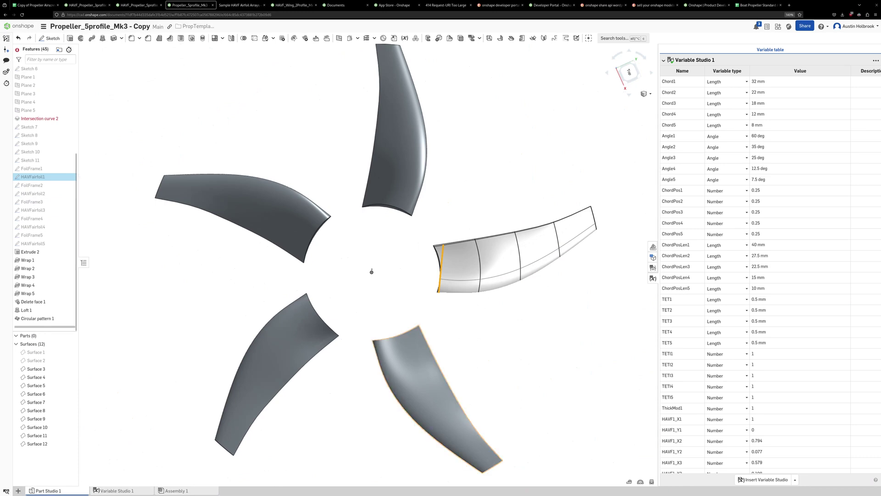
pyautogui.moveTo(398, 338); pyautogui.dragTo(473, 285, button='right')
pyautogui.hotkey('shift', '5')
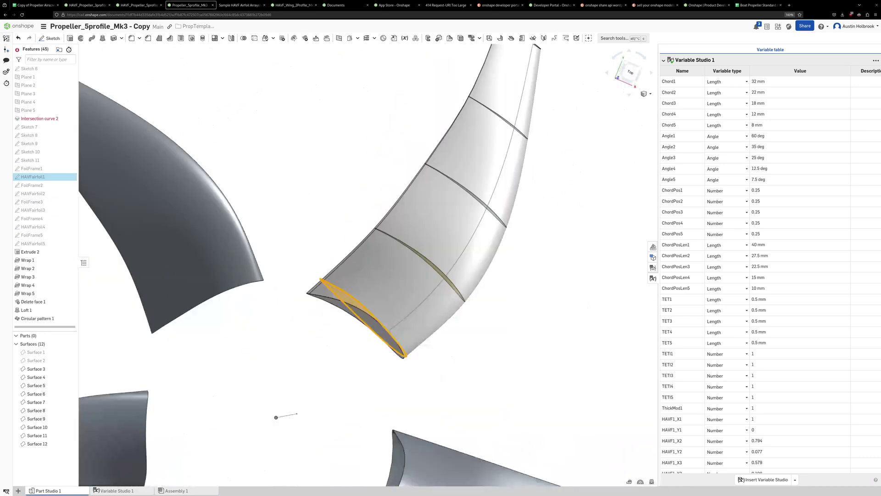
pyautogui.scroll(4, 281, 384)
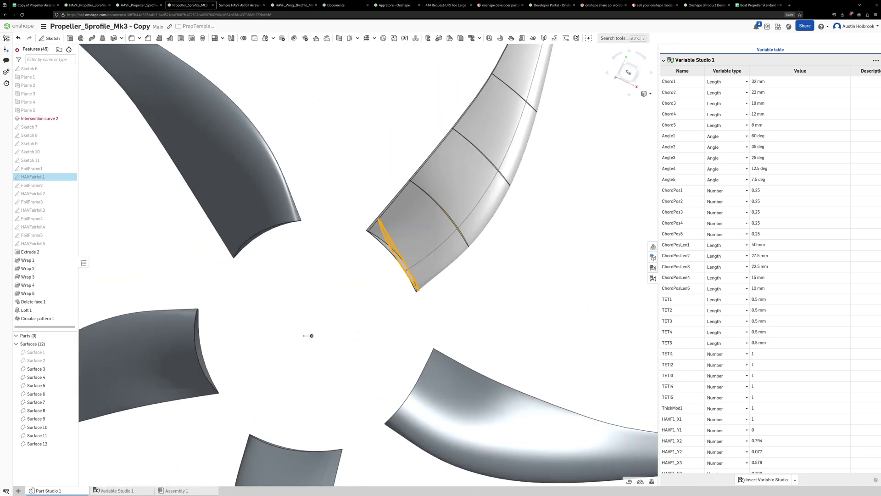
pyautogui.moveTo(279, 384); pyautogui.dragTo(266, 376, button='right')
pyautogui.scroll(-3, 265, 378)
pyautogui.scroll(-3, 292, 352)
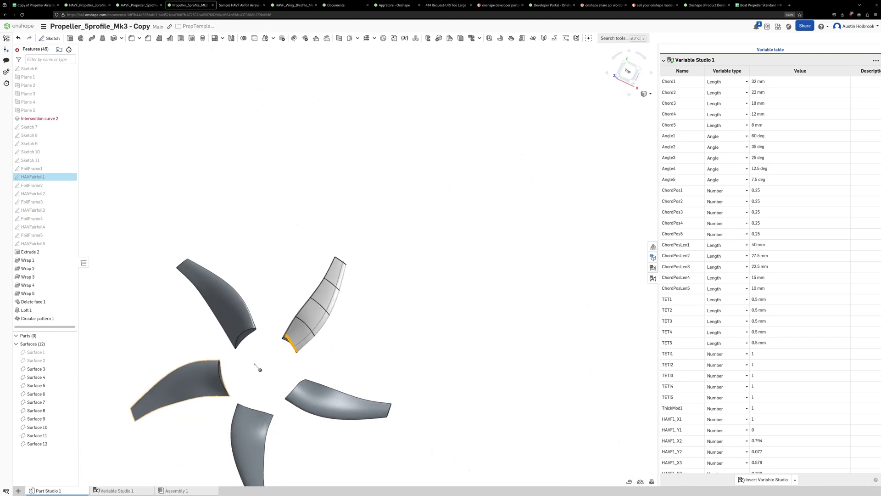
pyautogui.scroll(4, 305, 349)
pyautogui.press('space')
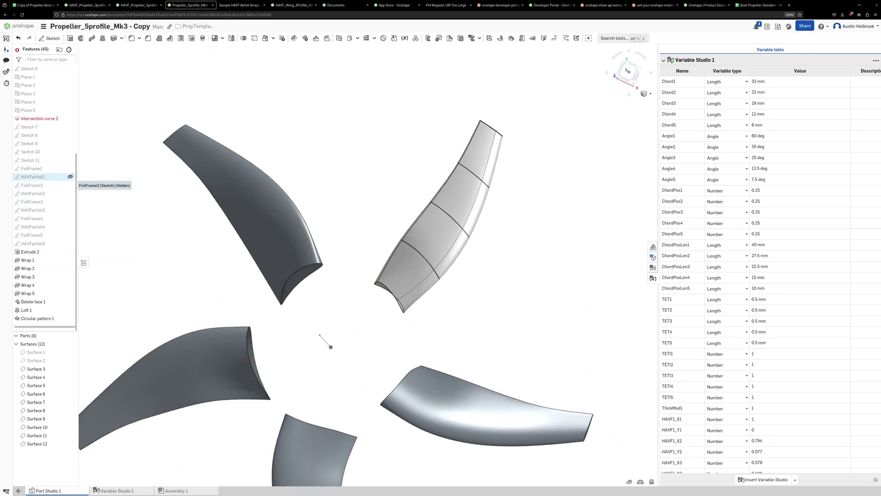
pyautogui.click(33, 177)
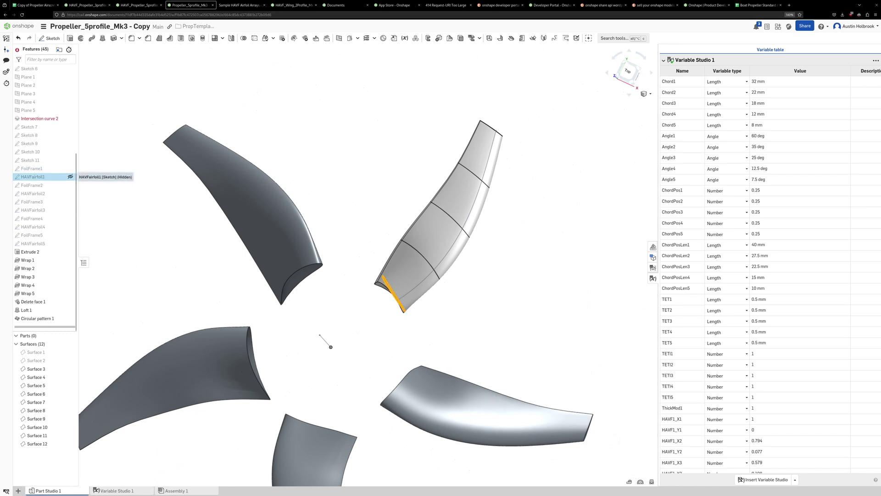
# Step: Examine the reshaped blades' root sections, intermediate profiles and curvature from several angles
pyautogui.moveTo(293, 294)
pyautogui.mouseDown(button='right')
pyautogui.moveTo(321, 207)
pyautogui.moveTo(357, 285)
pyautogui.moveTo(330, 211)
pyautogui.moveTo(335, 275)
pyautogui.mouseUp(button='right')
pyautogui.scroll(-5, 335, 321)
pyautogui.scroll(3, 335, 321)
pyautogui.moveTo(335, 322); pyautogui.dragTo(377, 257, button='right')
pyautogui.press('n')
pyautogui.scroll(-3, 376, 257)
pyautogui.scroll(-1, 375, 258)
pyautogui.scroll(3, 369, 309)
pyautogui.click(369, 194)
pyautogui.scroll(3, 369, 194)
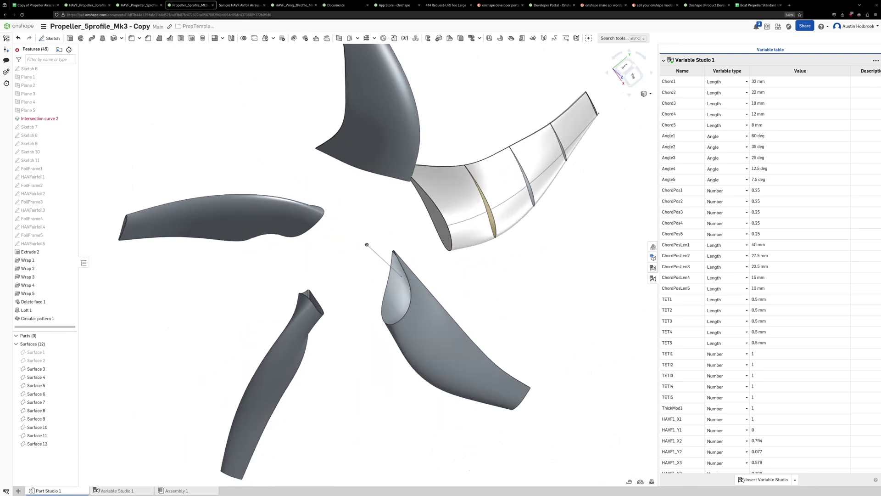
pyautogui.scroll(-4, 369, 193)
pyautogui.moveTo(391, 216); pyautogui.dragTo(346, 177, button='right')
pyautogui.scroll(3, 374, 198)
pyautogui.scroll(-3, 356, 138)
pyautogui.moveTo(356, 138); pyautogui.dragTo(333, 117, button='right')
pyautogui.scroll(3, 357, 121)
pyautogui.scroll(-2, 333, 117)
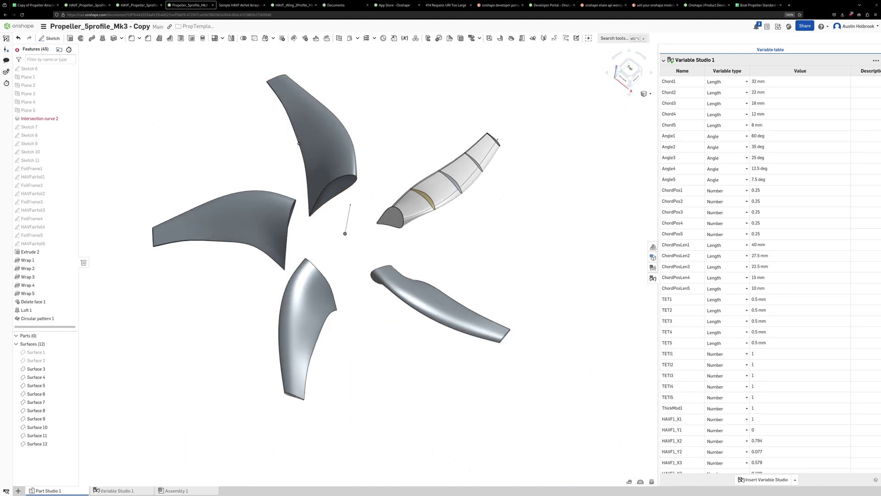
# Step: Examine the blades' swept outline from above, including the sectioned blade from root to tip
pyautogui.scroll(3, 156, 127)
pyautogui.moveTo(156, 127); pyautogui.dragTo(177, 144, button='right')
pyautogui.moveTo(357, 268); pyautogui.dragTo(341, 284, button='right')
pyautogui.scroll(-3, 341, 283)
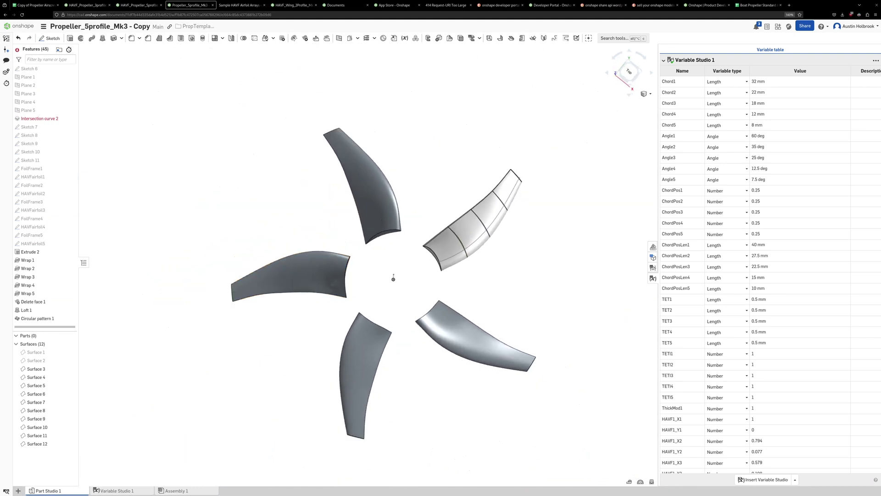
pyautogui.scroll(2, 393, 278)
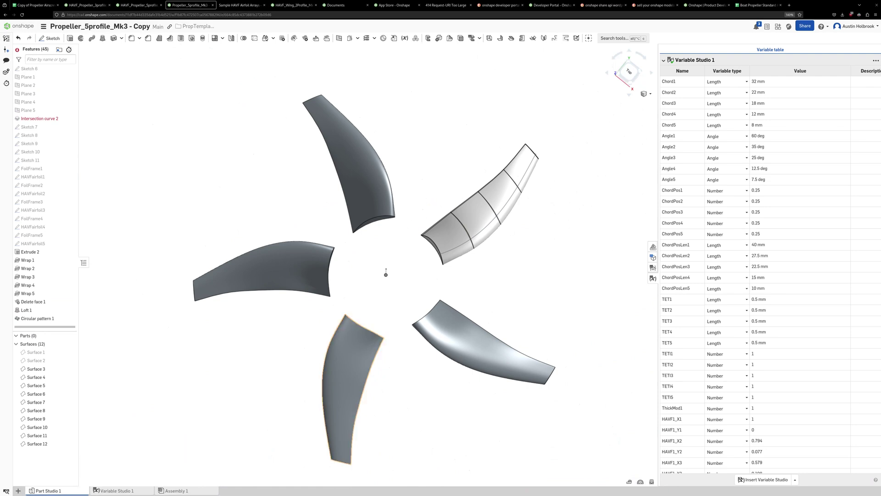
pyautogui.moveTo(352, 390)
pyautogui.mouseDown(button='right')
pyautogui.moveTo(360, 393)
pyautogui.moveTo(348, 397)
pyautogui.mouseUp(button='right')
pyautogui.moveTo(387, 274); pyautogui.dragTo(388, 275, button='right')
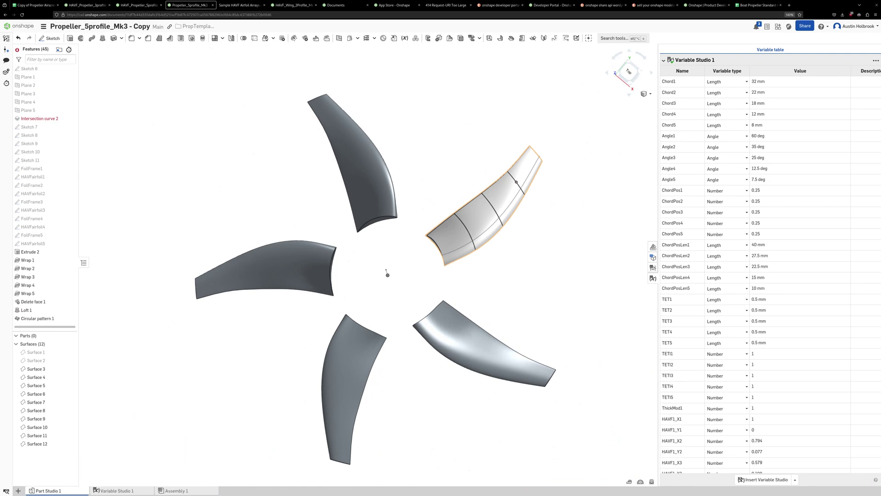
pyautogui.scroll(4, 532, 161)
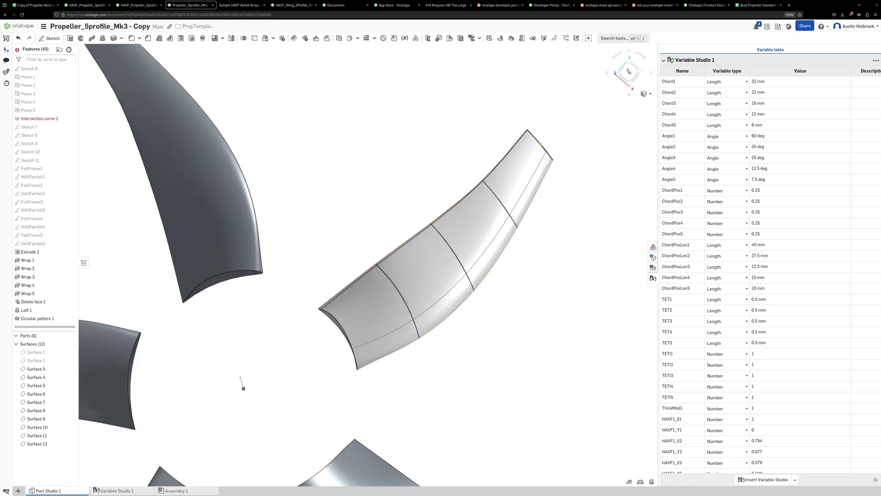
pyautogui.scroll(-5, 520, 308)
pyautogui.scroll(3, 403, 341)
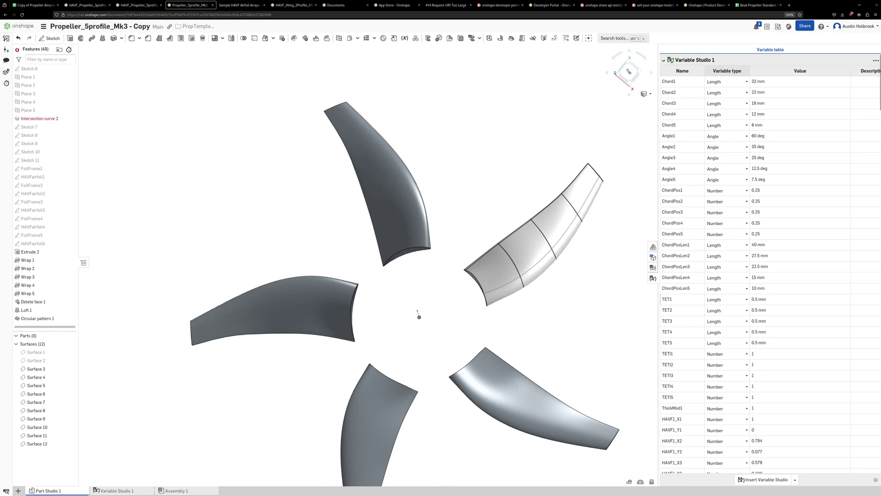
pyautogui.scroll(-2, 496, 349)
pyautogui.scroll(2, 495, 408)
# Step: Set the Chord2 variable to 26 mm to widen the blade's second section
pyautogui.moveTo(495, 409); pyautogui.dragTo(497, 377, button='right')
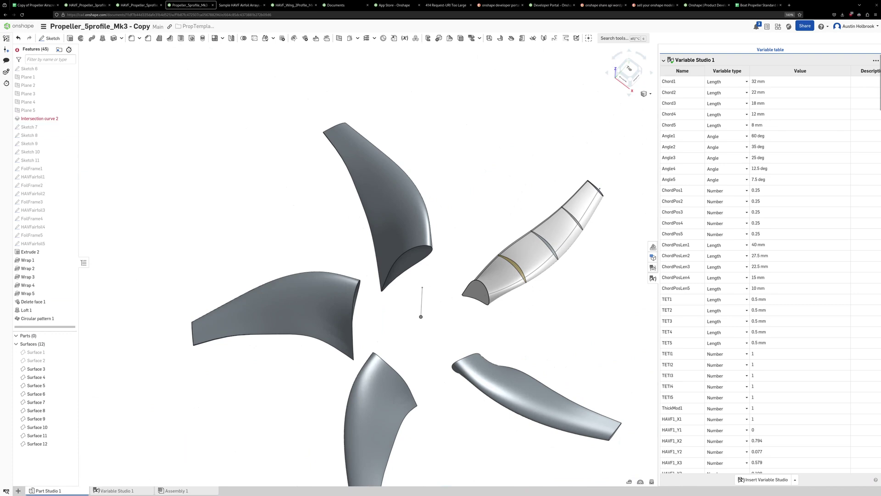
pyautogui.moveTo(413, 275)
pyautogui.mouseDown(button='right')
pyautogui.moveTo(443, 248)
pyautogui.moveTo(463, 280)
pyautogui.mouseUp(button='right')
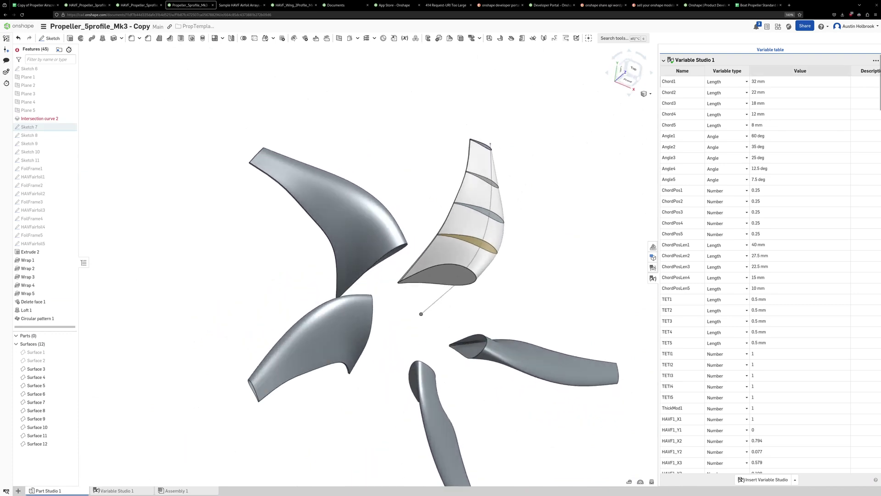
pyautogui.moveTo(390, 266)
pyautogui.mouseDown(button='right')
pyautogui.moveTo(420, 312)
pyautogui.moveTo(436, 270)
pyautogui.moveTo(464, 257)
pyautogui.mouseUp(button='right')
pyautogui.scroll(2, 473, 206)
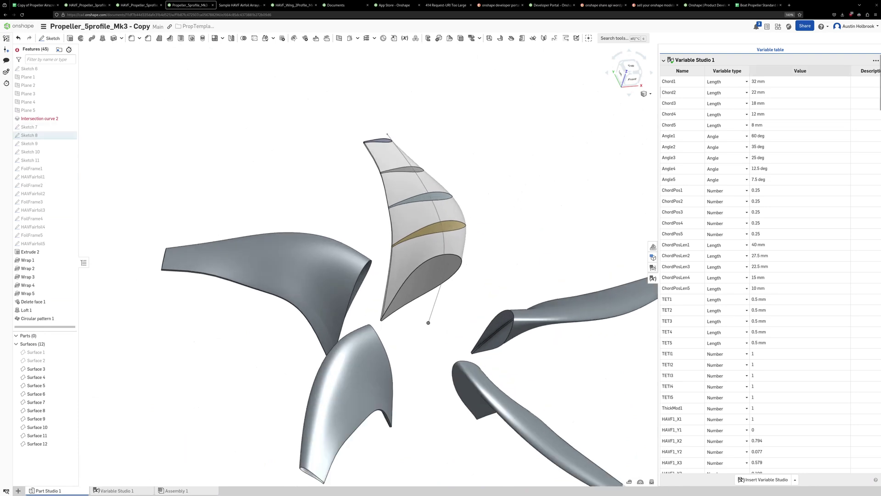
pyautogui.click(800, 92)
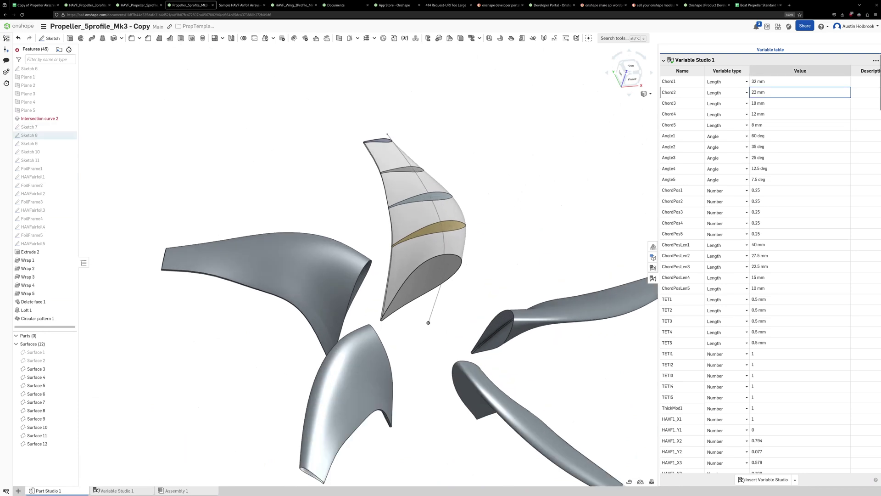
pyautogui.doubleClick(800, 93)
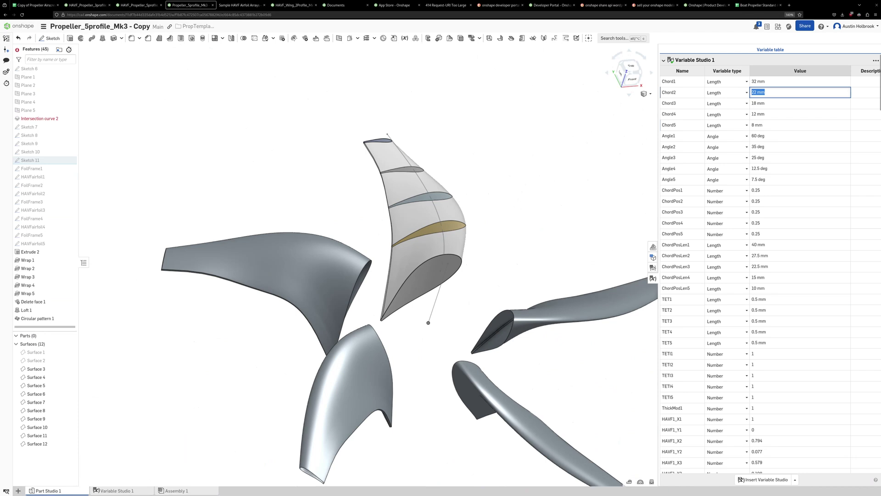
pyautogui.write('26')
pyautogui.press('Return')
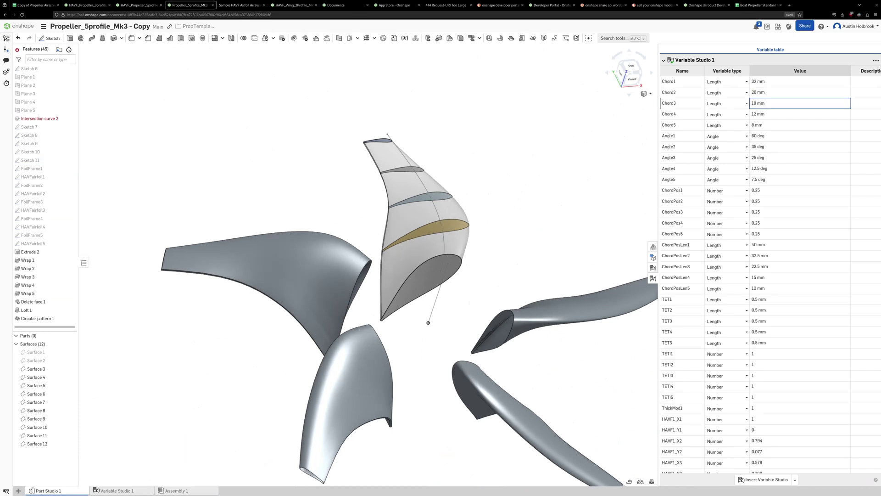
# Step: Set the Angle2 variable to 45 deg to twist the blade's second section
pyautogui.moveTo(527, 202); pyautogui.dragTo(546, 248, button='right')
pyautogui.scroll(-2, 473, 188)
pyautogui.scroll(2, 486, 195)
pyautogui.moveTo(487, 196); pyautogui.dragTo(495, 158, button='right')
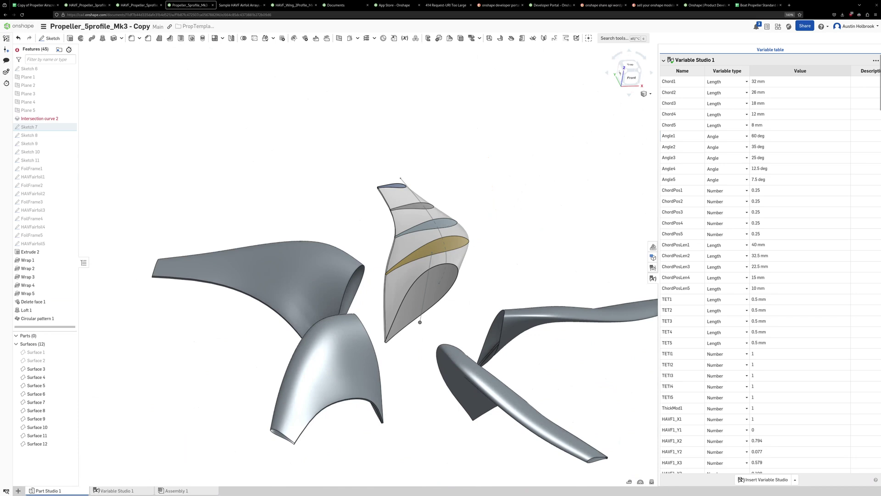
pyautogui.click(780, 147)
pyautogui.doubleClick(780, 147)
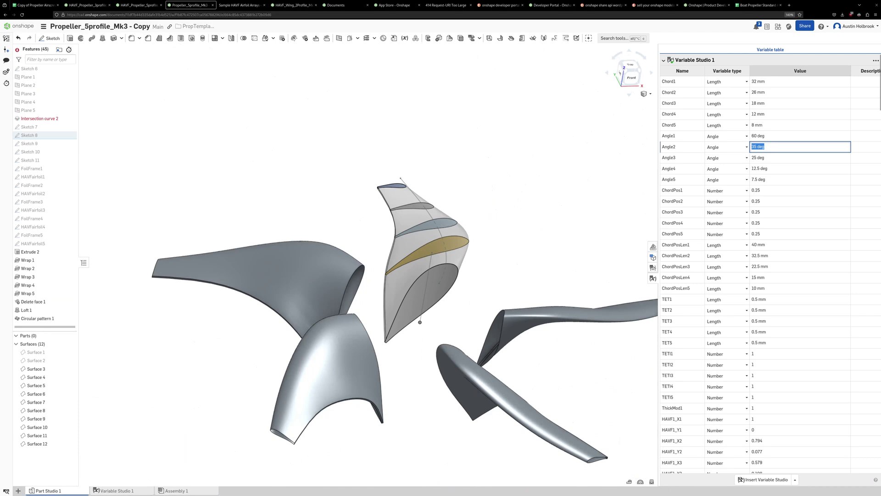
pyautogui.write('45')
pyautogui.press('Return')
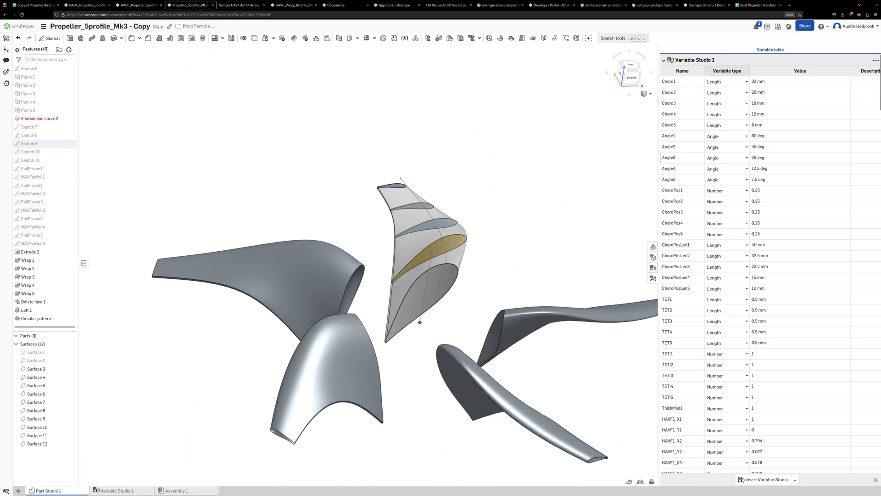
# Step: Copy the five-cell column of zeros from the LibreOffice Calc spreadsheet into the Onshape variables ChordPos1 to ChordPos5
pyautogui.moveTo(469, 188); pyautogui.dragTo(481, 250, button='right')
pyautogui.scroll(-3, 481, 250)
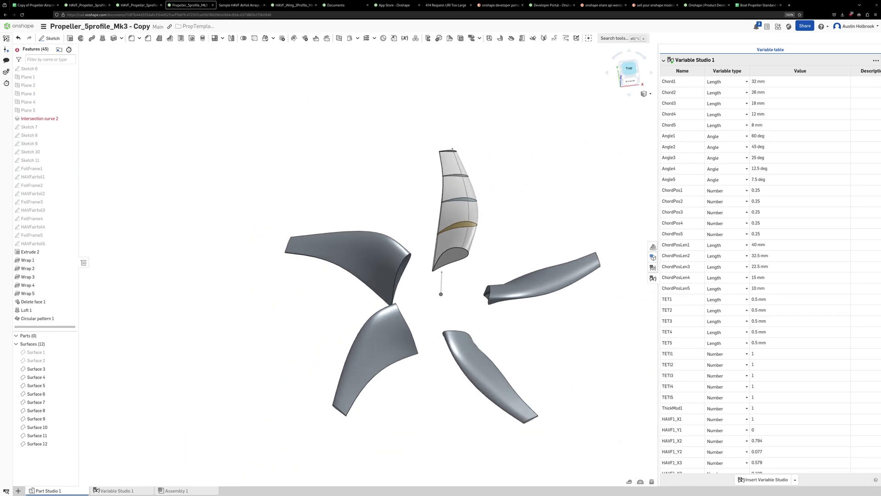
pyautogui.scroll(-2, 417, 188)
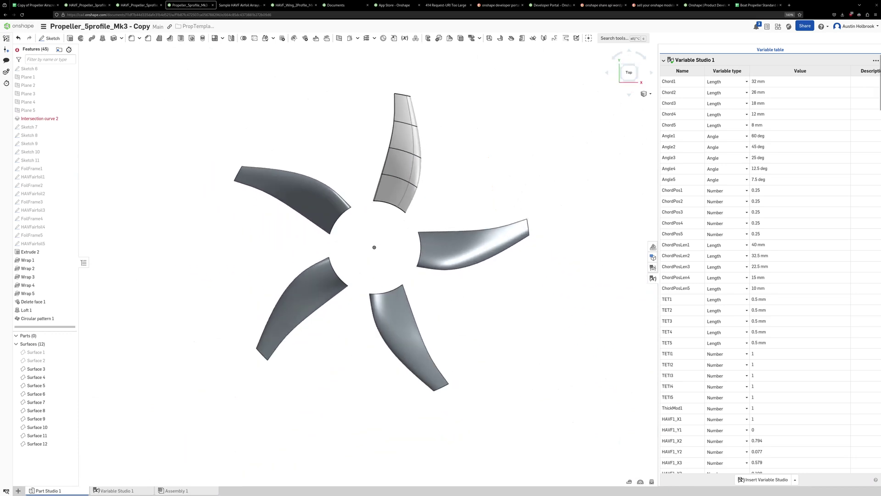
pyautogui.scroll(2, 398, 138)
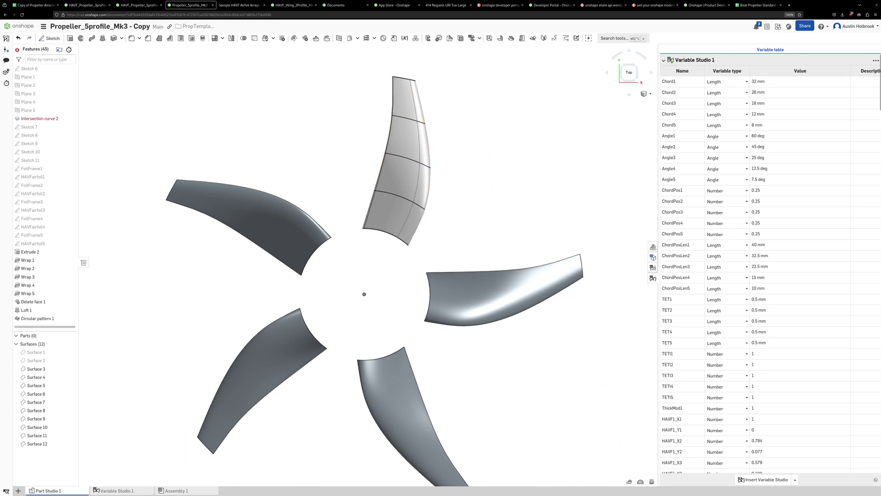
pyautogui.press('super')
pyautogui.click(526, 199)
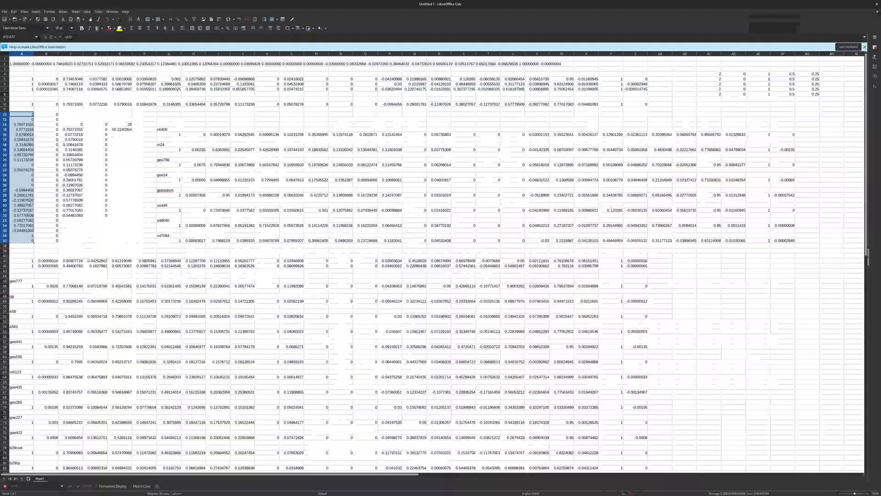
pyautogui.moveTo(733, 74); pyautogui.dragTo(733, 94)
pyautogui.hotkey('ctrl', 'c')
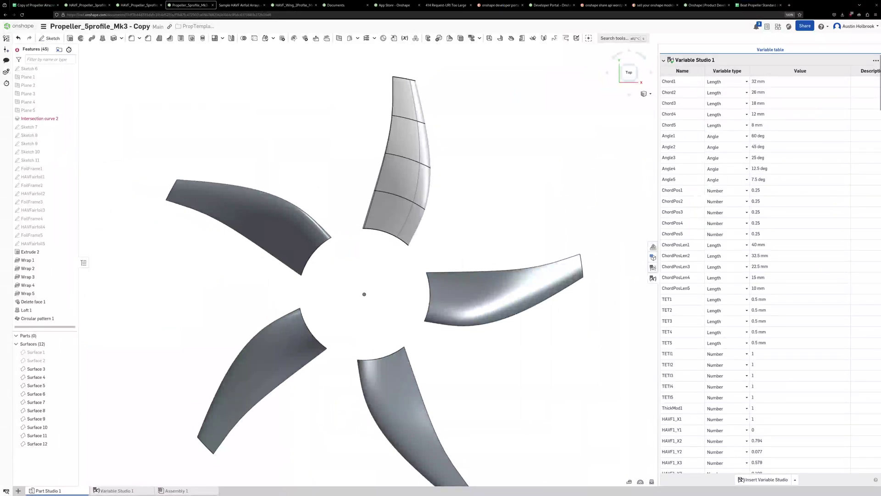
pyautogui.click(800, 190)
pyautogui.hotkey('ctrl', 'v')
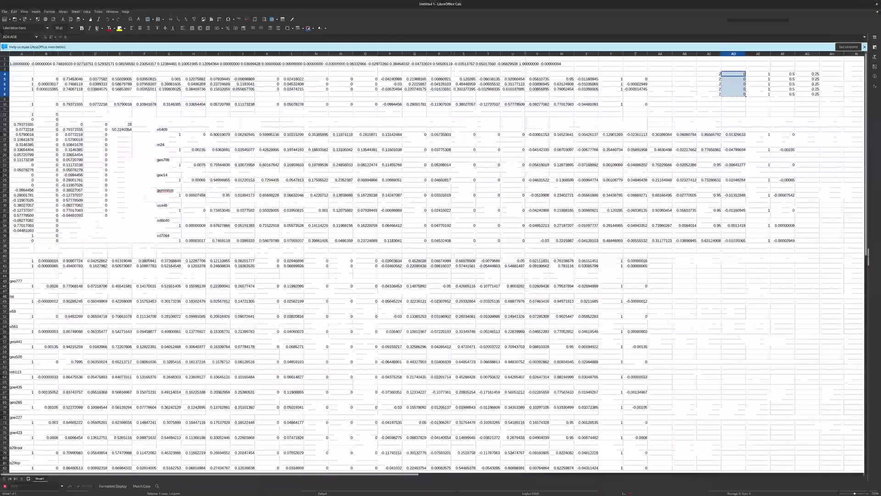
# Step: Copy the five-cell column of ones from the LibreOffice Calc spreadsheet into the Onshape variables ChordPos1 to ChordPos5
pyautogui.moveTo(758, 73); pyautogui.dragTo(757, 94)
pyautogui.hotkey('ctrl', 'c')
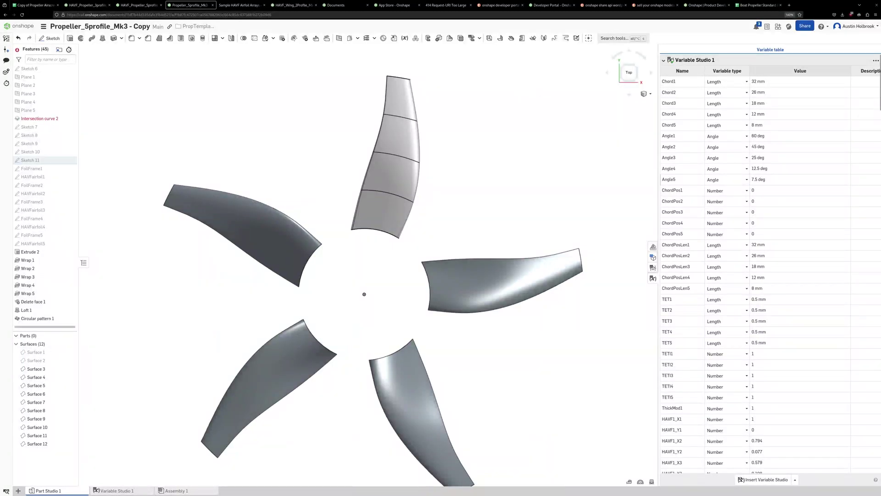
pyautogui.hotkey('ctrl', 'v')
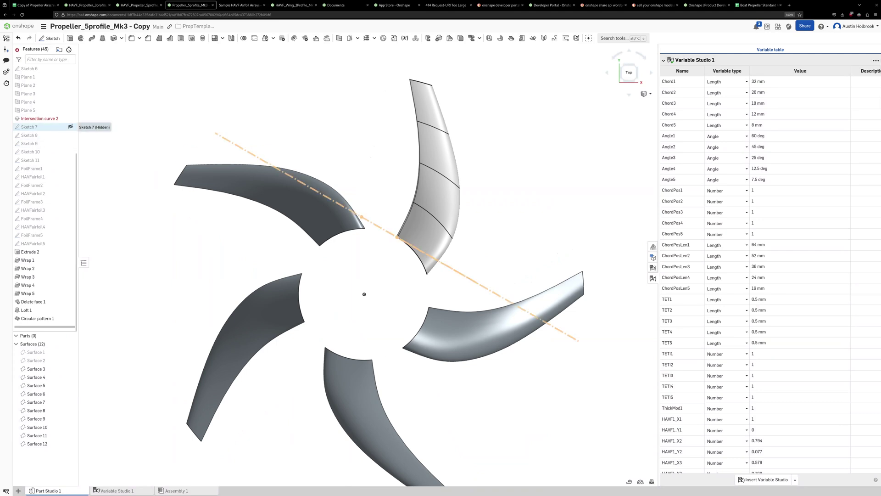
# Step: Straighten the Sketch 2 sweep curve by aligning its endpoints and both interior control points vertically above the origin
pyautogui.scroll(5, 46, 126)
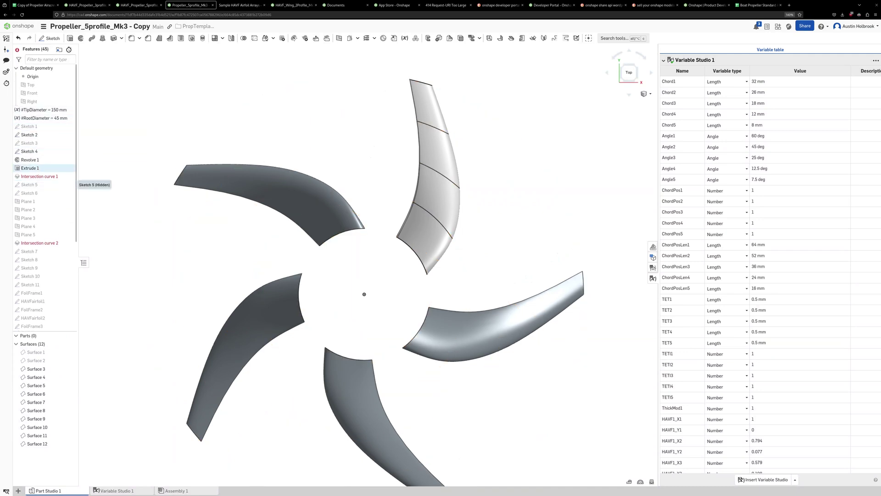
pyautogui.click(37, 135)
pyautogui.doubleClick(41, 134)
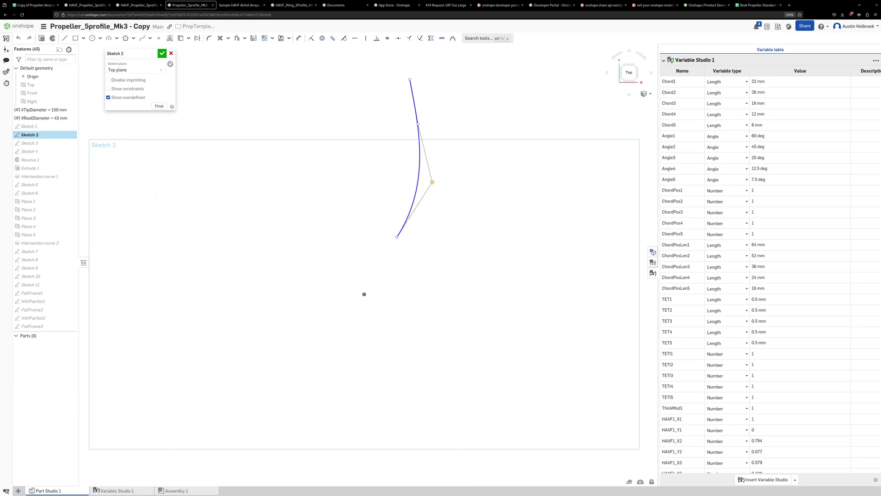
pyautogui.moveTo(432, 182); pyautogui.dragTo(395, 180)
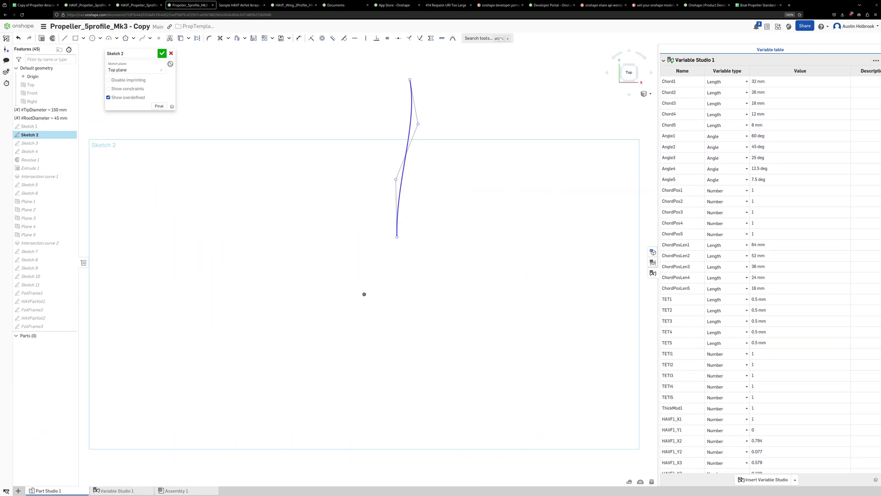
pyautogui.moveTo(397, 237); pyautogui.dragTo(364, 228)
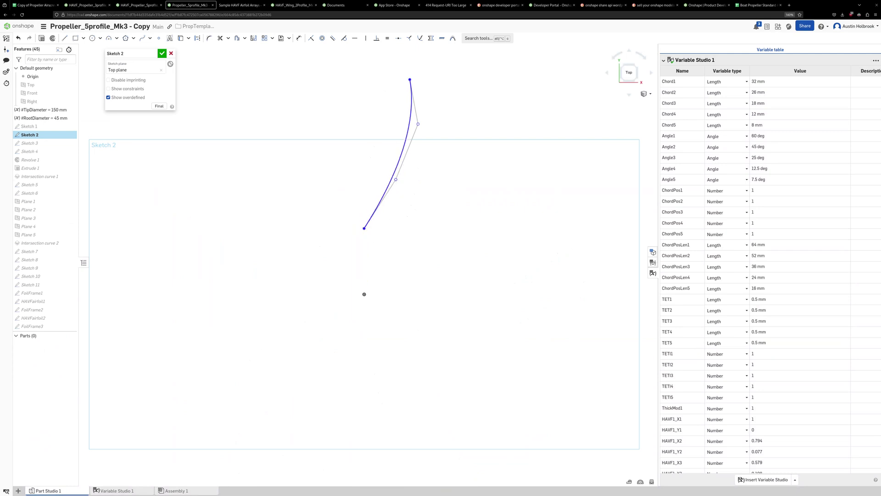
pyautogui.moveTo(395, 179); pyautogui.dragTo(364, 173)
pyautogui.moveTo(419, 124); pyautogui.dragTo(365, 116)
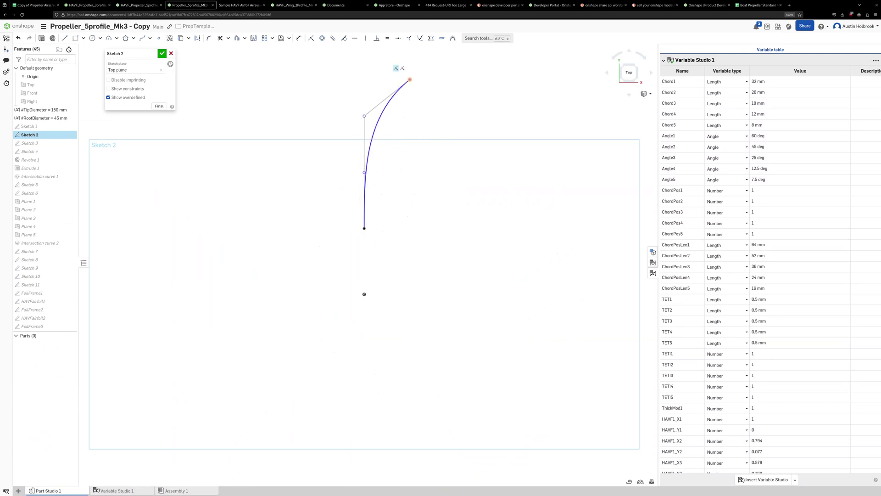
pyautogui.moveTo(409, 80); pyautogui.dragTo(366, 74)
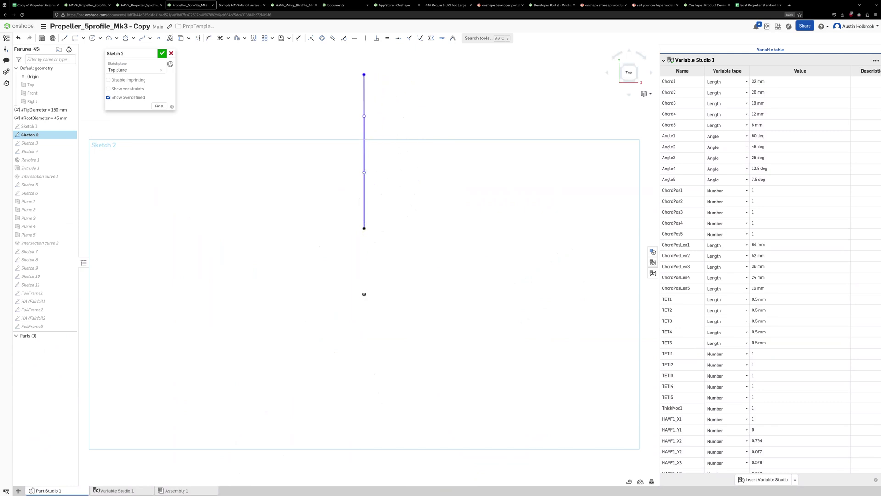
pyautogui.press('Return')
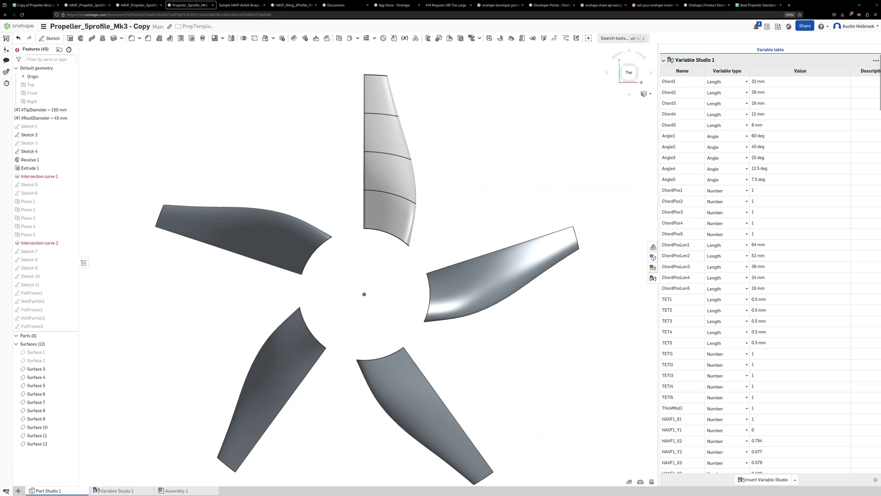
# Step: Examine how the twisted blade's sections line up along the straight Sketch 2 edge
pyautogui.scroll(-3, 800, 71)
pyautogui.scroll(-2, 771, 264)
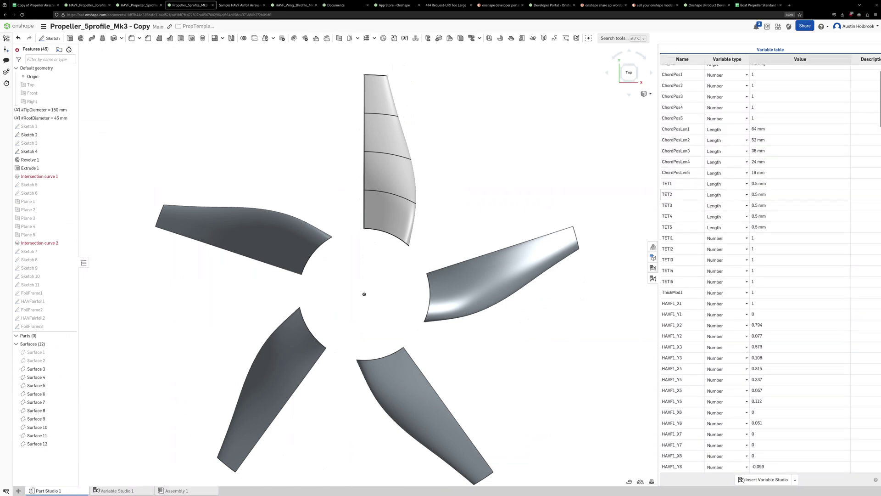
pyautogui.moveTo(262, 403); pyautogui.dragTo(283, 313, button='right')
pyautogui.scroll(3, 282, 313)
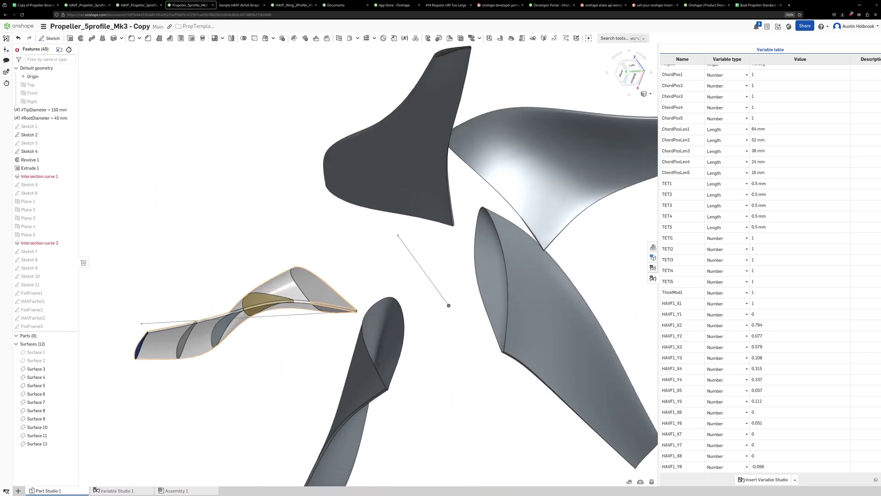
pyautogui.scroll(3, 144, 350)
pyautogui.moveTo(143, 350); pyautogui.dragTo(141, 341, button='right')
pyautogui.click(316, 310)
pyautogui.click(70, 135)
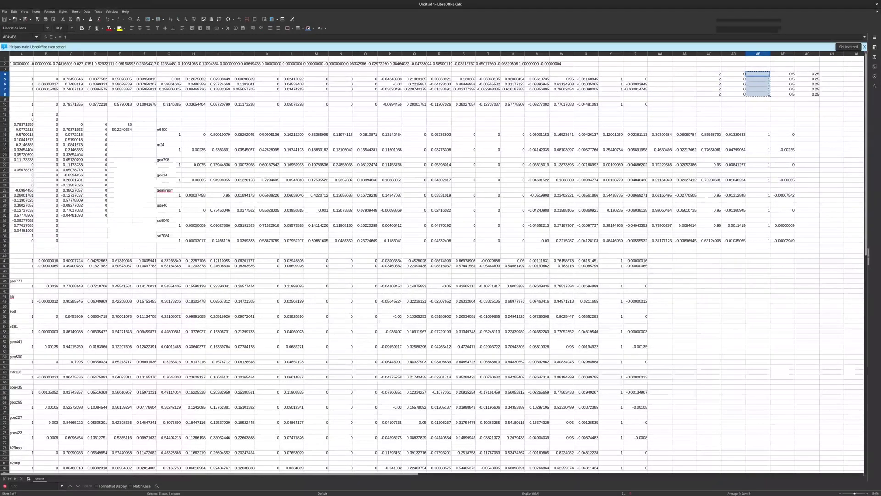
# Step: Copy the five-cell column of ones from the LibreOffice Calc spreadsheet into the Onshape variables TET1 to TET5
pyautogui.click(757, 115)
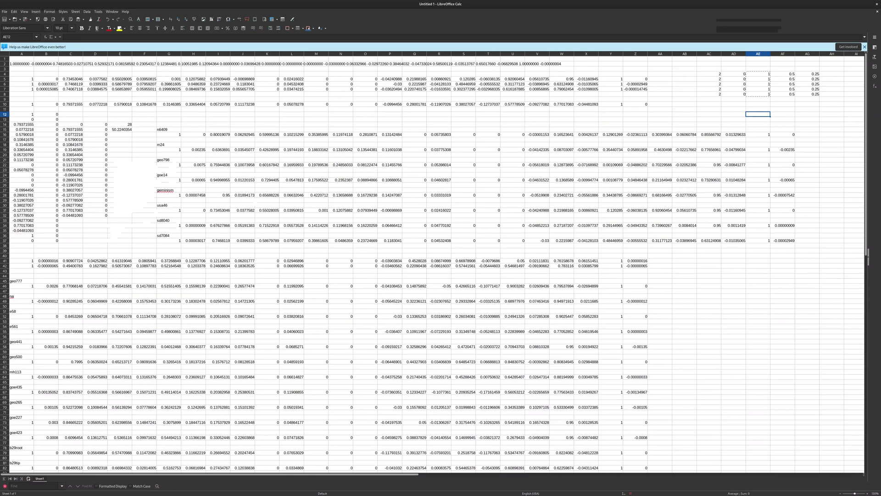
pyautogui.moveTo(758, 73); pyautogui.dragTo(758, 94)
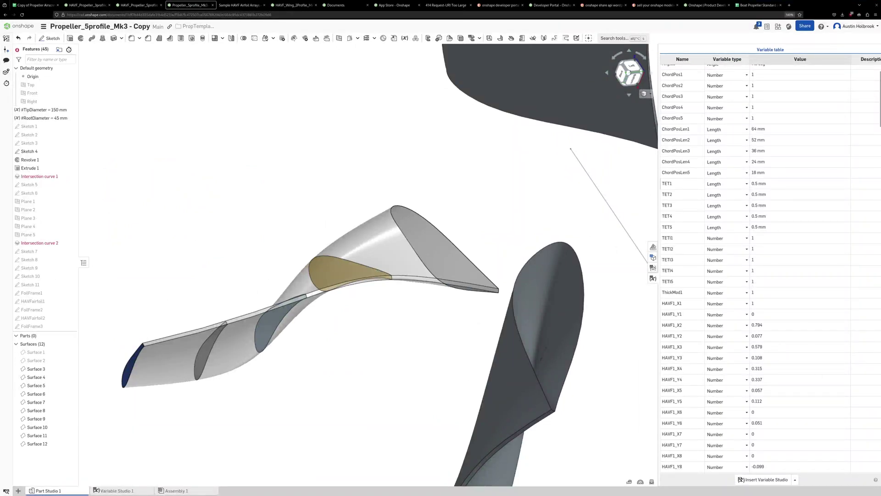
pyautogui.click(780, 183)
pyautogui.hotkey('ctrl', 'v')
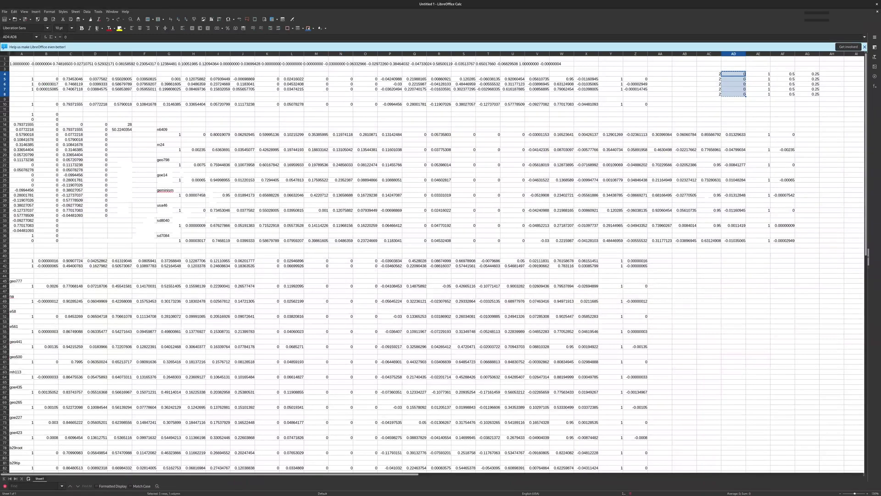
# Step: Copy the five-cell column of zeros from the LibreOffice Calc spreadsheet into the Onshape variables TET1 to TET5
pyautogui.hotkey('ctrl', 'Up')
pyautogui.click(180, 200)
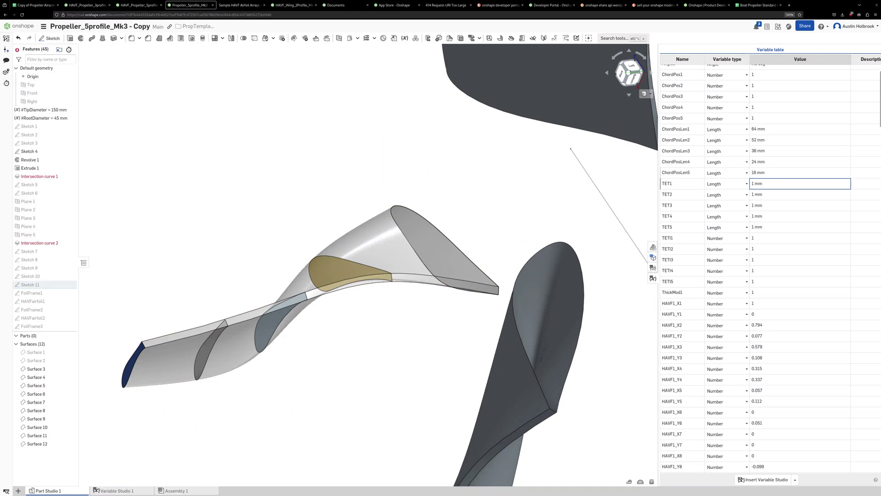
pyautogui.press('Up')
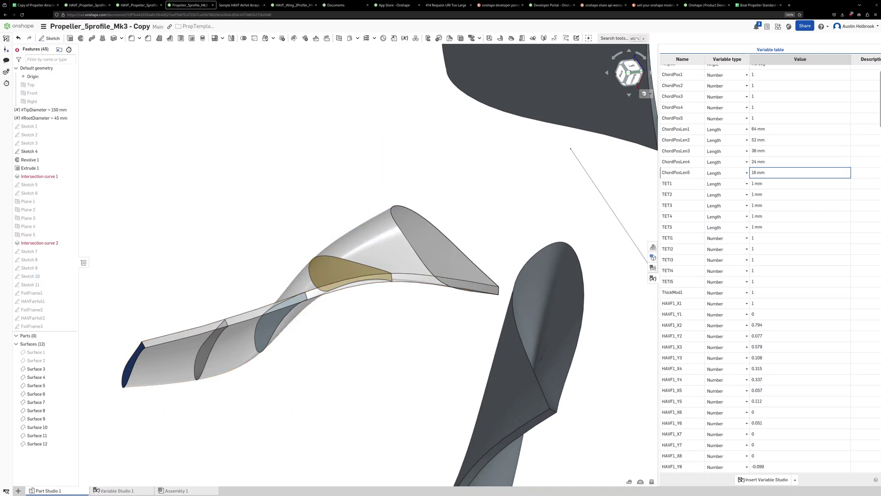
pyautogui.press('Down')
pyautogui.hotkey('ctrl', 'v')
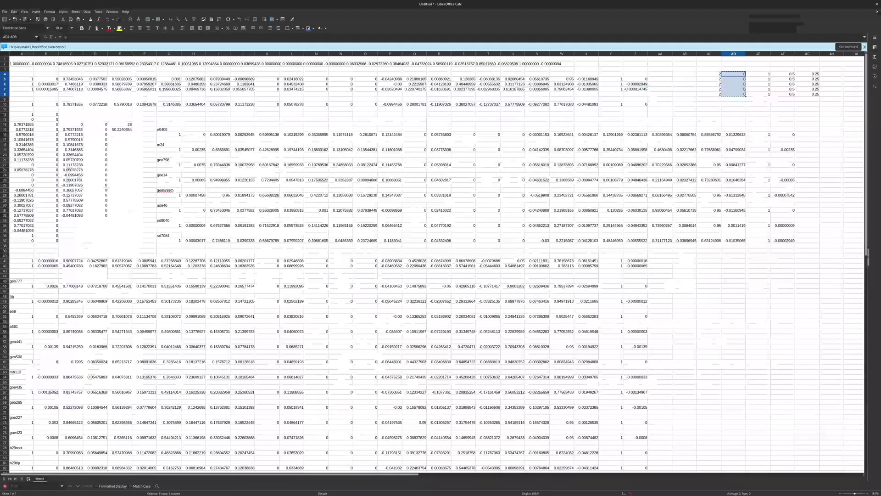
# Step: Copy the five-cell column of 0.25 values from the LibreOffice Calc spreadsheet into the Onshape variables TET1 to TET5
pyautogui.moveTo(808, 74); pyautogui.dragTo(808, 94)
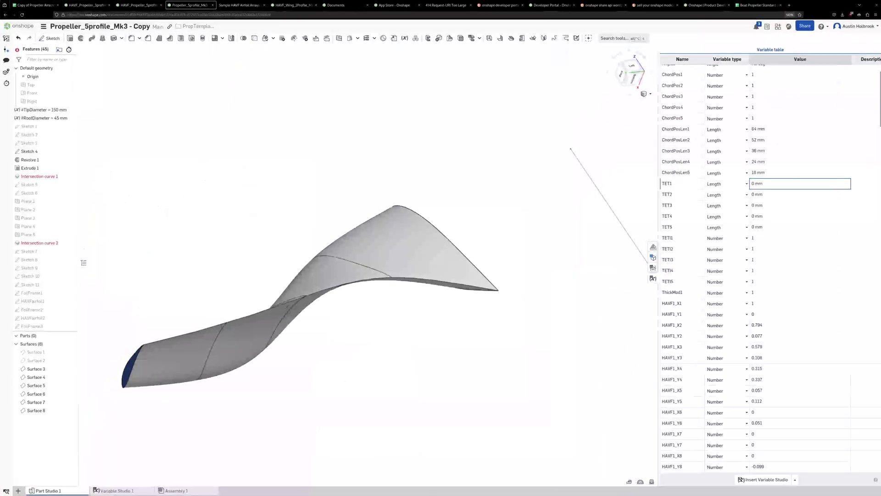
pyautogui.hotkey('ctrl', 'v')
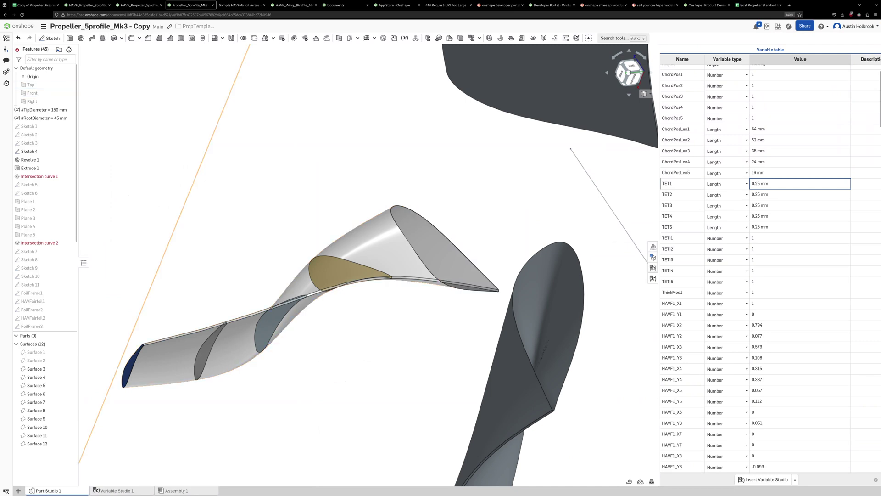
# Step: Copy the five-cell column of 0.5 values from the LibreOffice Calc spreadsheet into the Onshape variables TETI1 to TETI5
pyautogui.moveTo(0, 0)
pyautogui.click(518, 197)
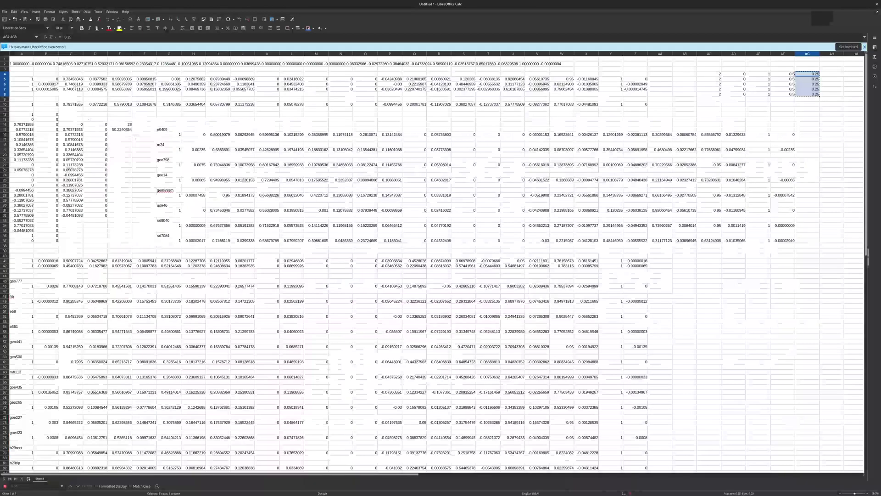
pyautogui.moveTo(785, 74); pyautogui.dragTo(793, 95)
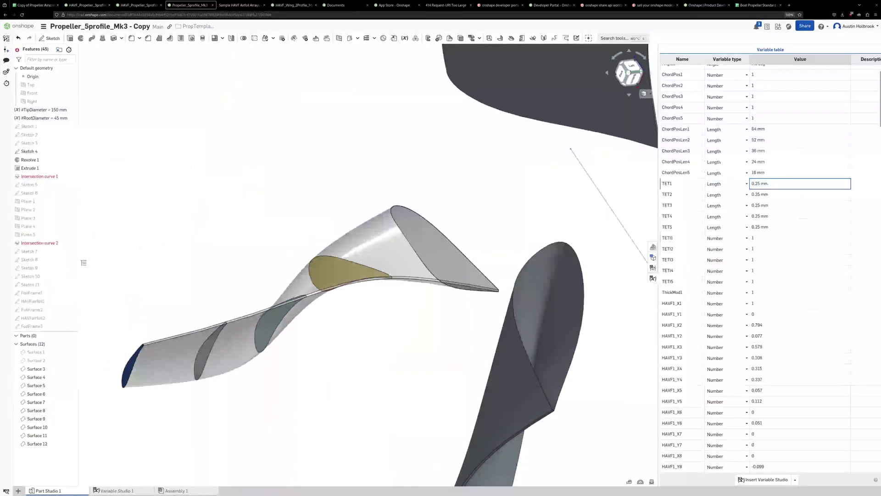
pyautogui.click(780, 238)
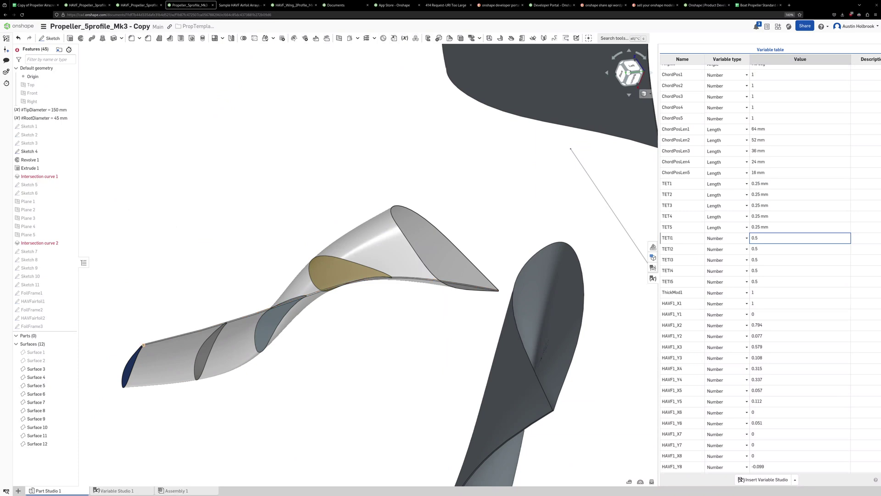
# Step: Examine the blade's trailing edge and the thickness of its five airfoil sections from several angles
pyautogui.scroll(3, 149, 339)
pyautogui.scroll(-5, 225, 329)
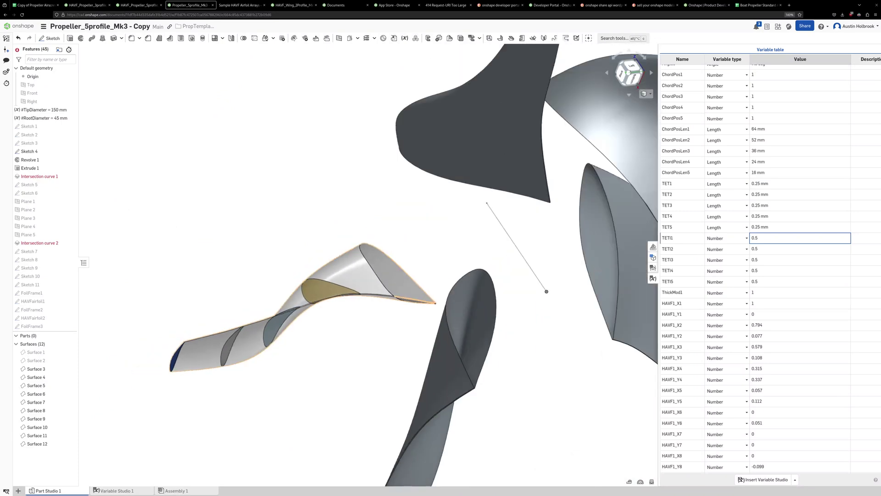
pyautogui.moveTo(230, 330); pyautogui.dragTo(244, 413, button='right')
pyautogui.moveTo(523, 197); pyautogui.dragTo(638, 251, button='right')
pyautogui.scroll(-3, 770, 266)
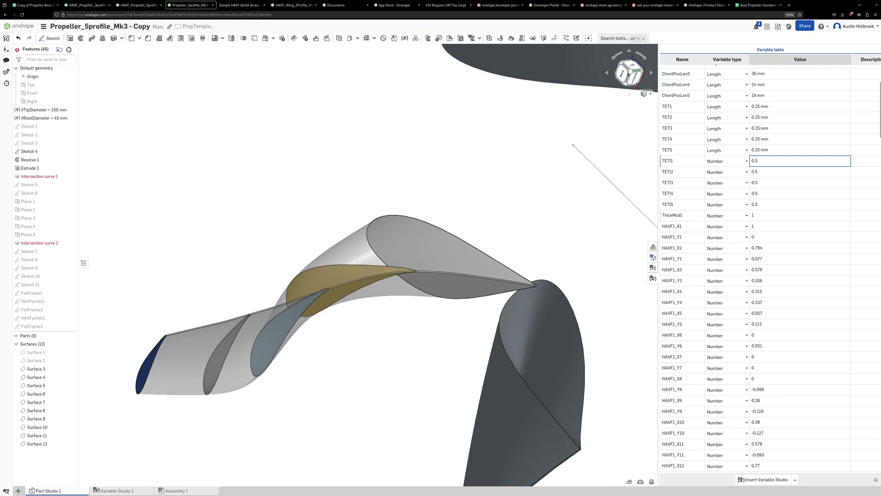
pyautogui.doubleClick(780, 215)
pyautogui.scroll(-3, 478, 312)
pyautogui.moveTo(478, 312); pyautogui.dragTo(418, 312, button='right')
pyautogui.scroll(-4, 418, 311)
pyautogui.scroll(4, 340, 239)
pyautogui.moveTo(294, 239); pyautogui.dragTo(408, 216, button='right')
pyautogui.scroll(3, 354, 215)
pyautogui.moveTo(528, 280); pyautogui.dragTo(524, 248, button='right')
pyautogui.scroll(-4, 524, 248)
pyautogui.scroll(4, 591, 221)
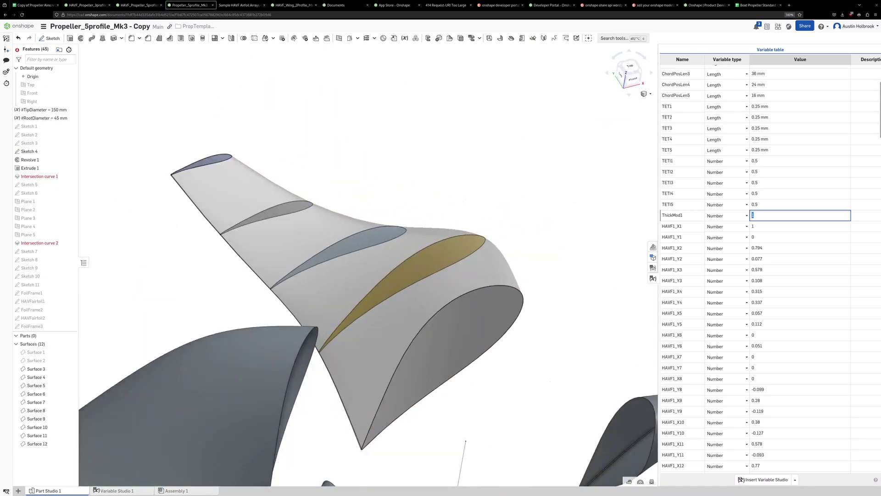
pyautogui.press('Escape')
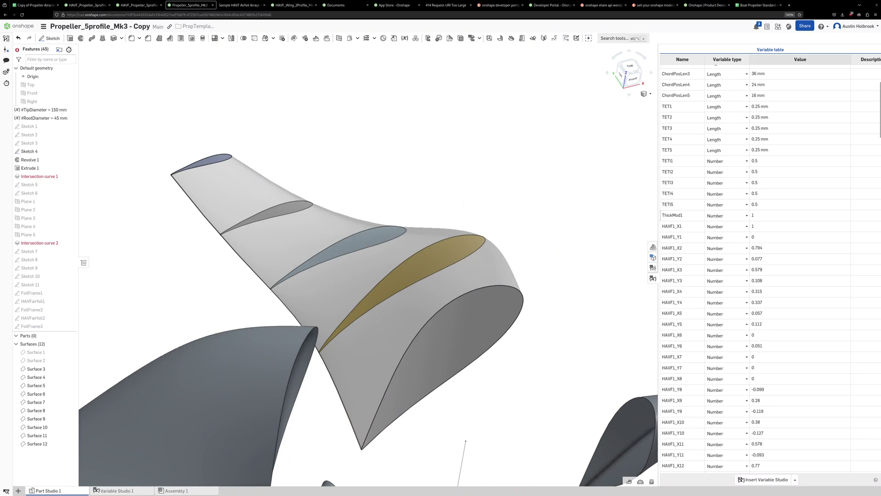
# Step: Set ThickMod1 to 2 to test a thicker root section, and return it to 1
pyautogui.click(800, 215)
pyautogui.doubleClick(799, 216)
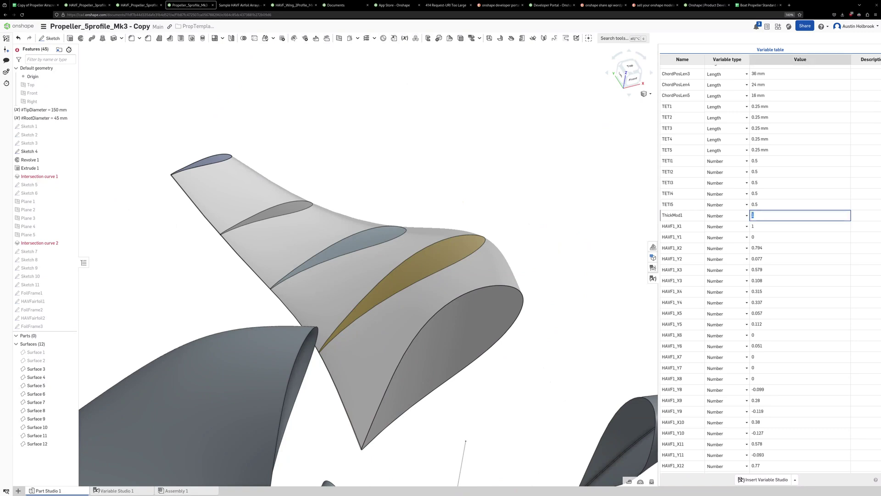
pyautogui.press('Return')
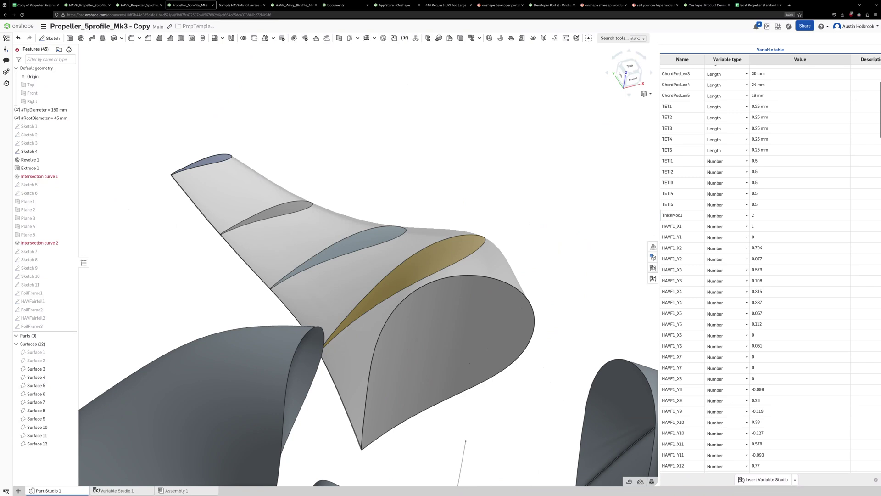
pyautogui.click(800, 215)
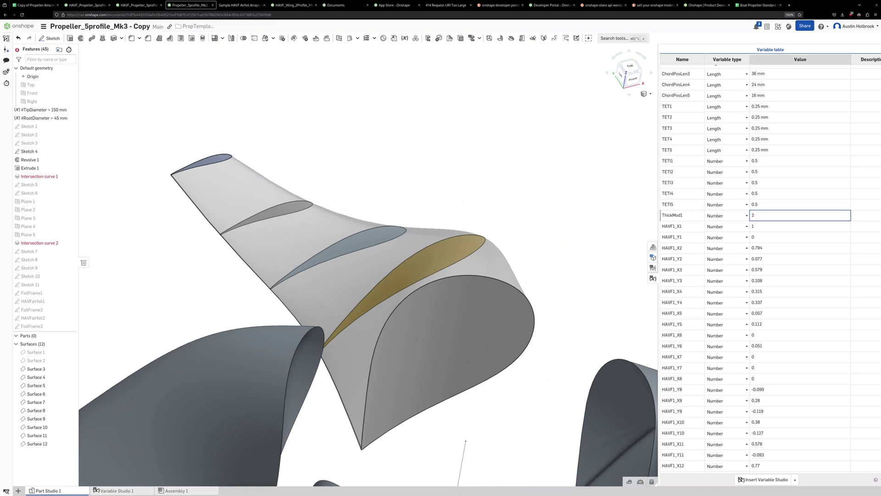
pyautogui.hotkey('ctrl', 'a')
pyautogui.press('Return')
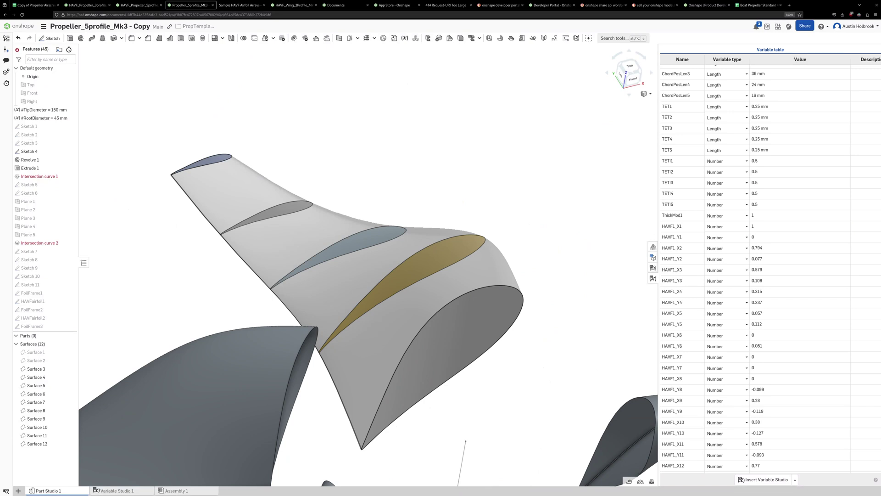
# Step: Examine the blade's airfoil sections and open the ThickMod2 value for editing in the variable table
pyautogui.scroll(2, 423, 266)
pyautogui.moveTo(422, 265); pyautogui.dragTo(427, 306, button='right')
pyautogui.scroll(-5, 346, 309)
pyautogui.scroll(5, 427, 306)
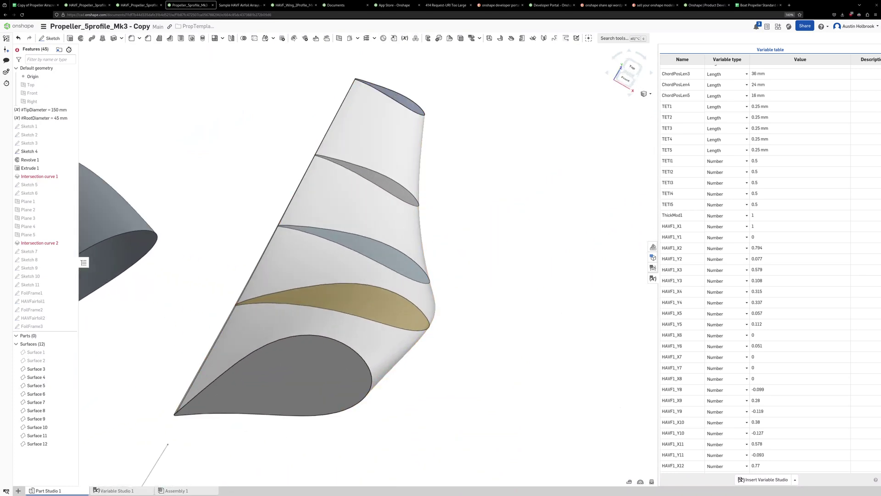
pyautogui.scroll(-5, 770, 266)
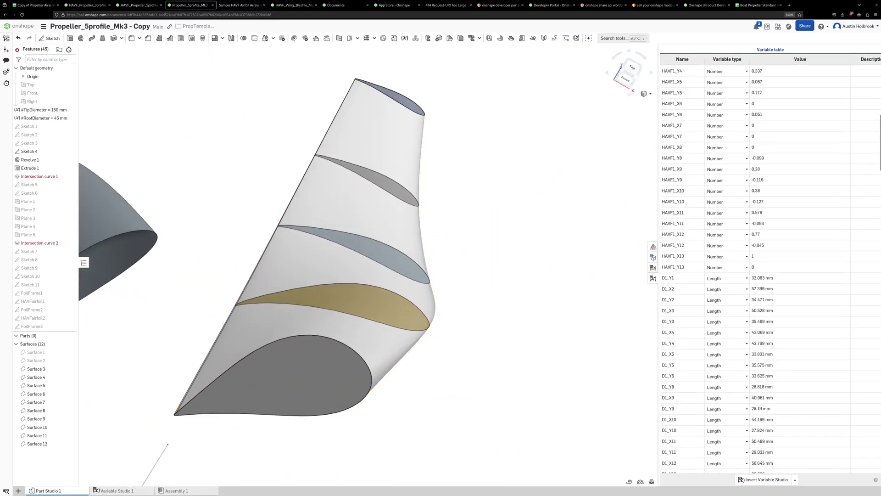
pyautogui.scroll(-5, 770, 266)
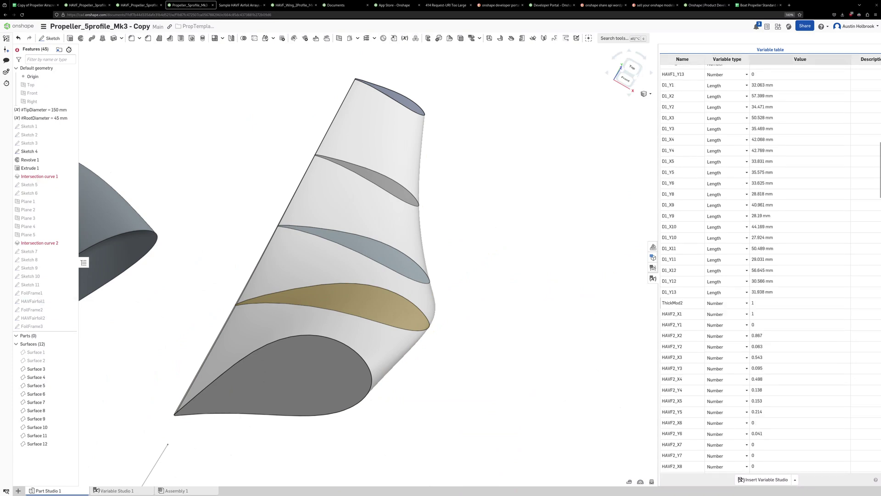
pyautogui.click(800, 303)
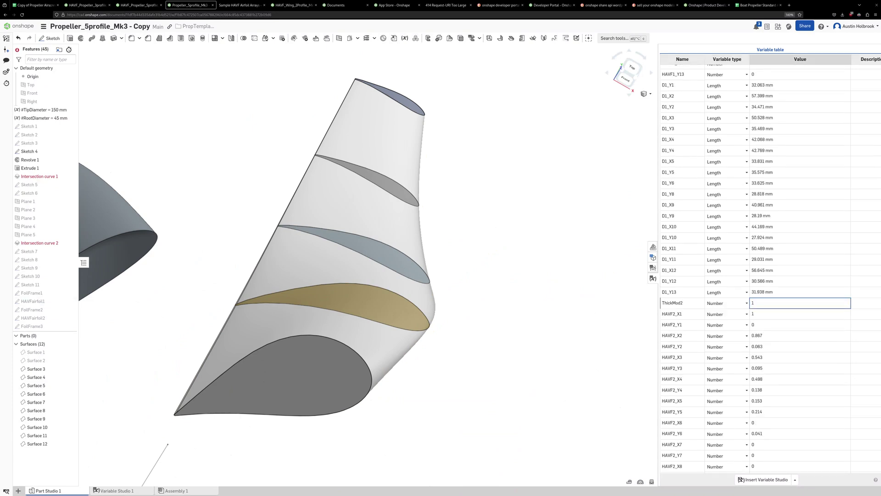
pyautogui.doubleClick(800, 303)
pyautogui.press('Return')
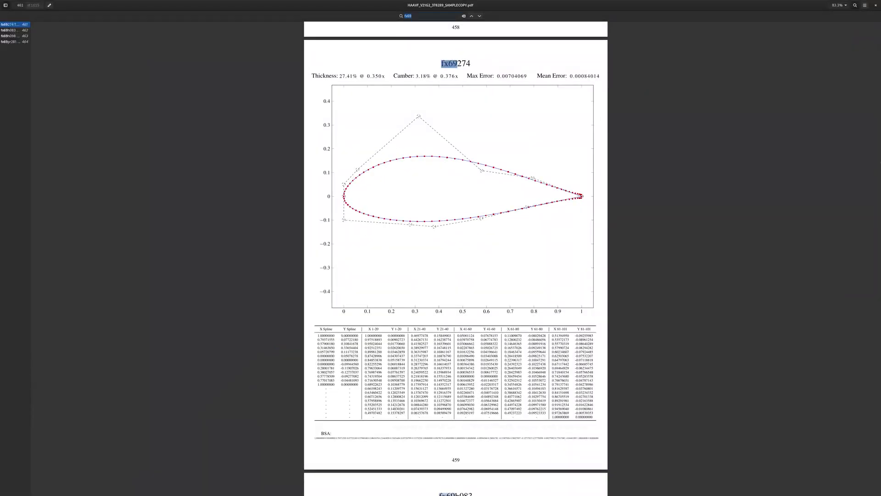
# Step: Switch to the airfoil catalogue PDF and search it for naca00
pyautogui.write('naca')
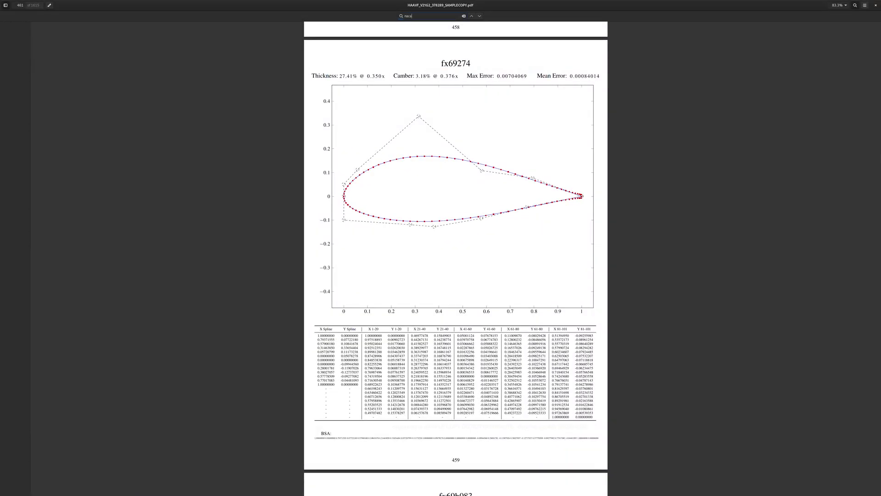
pyautogui.write('00')
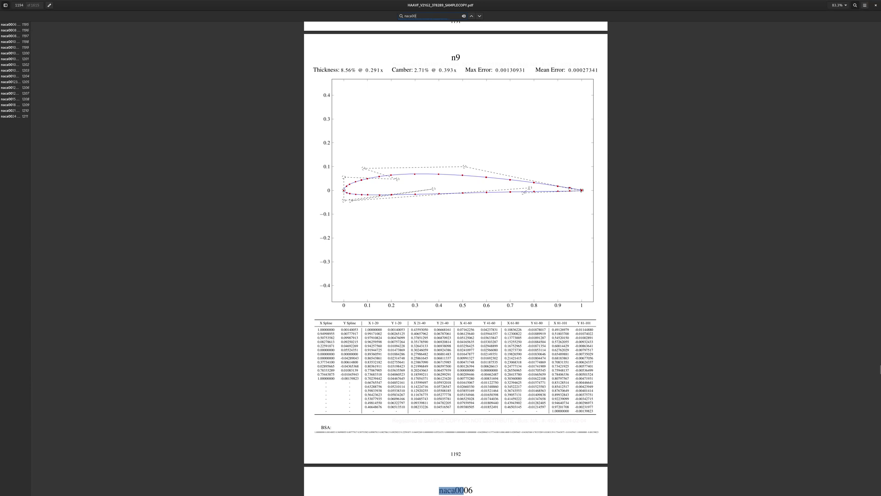
pyautogui.press('Return')
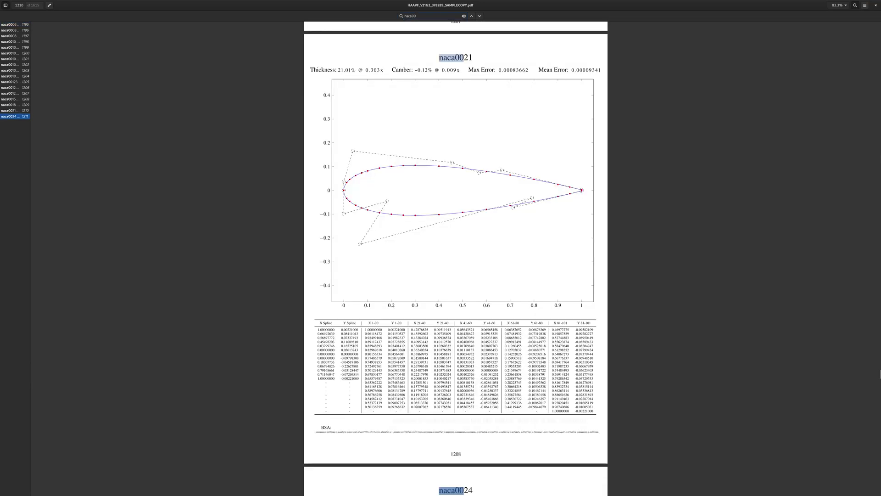
# Step: Step back through the naca00 matches, comparing the profiles, and stop at the naca0010 page
pyautogui.press('Up')
pyautogui.press('Up')
pyautogui.press('Up')
pyautogui.press('Up')
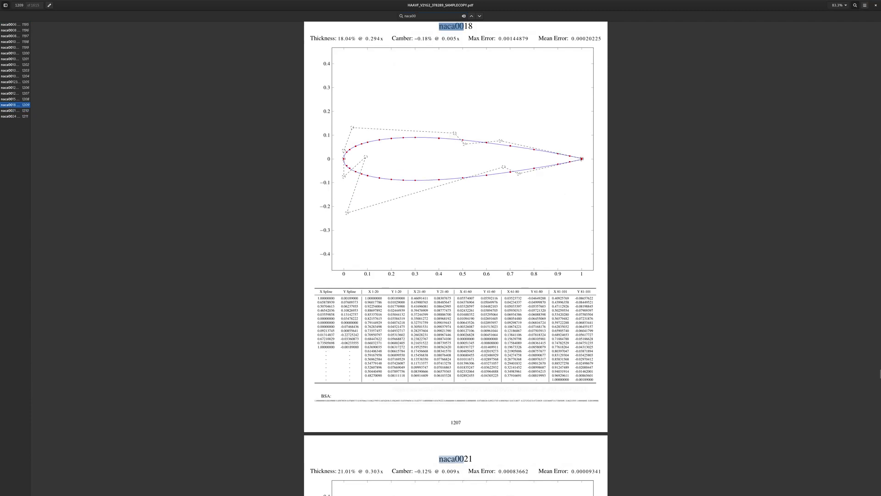
pyautogui.hotkey('shift', 'Return')
pyautogui.hotkey('shift', 'Return')
pyautogui.hotkey('shift', 'Return')
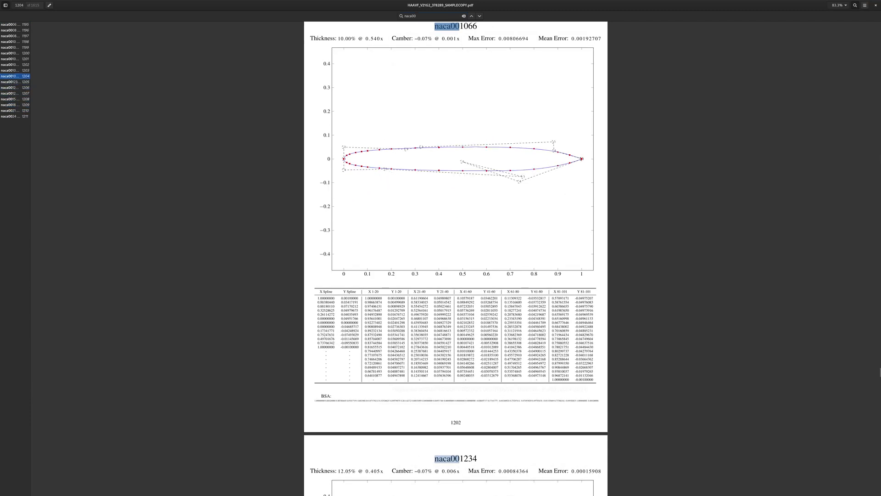
pyautogui.hotkey('shift', 'Return')
pyautogui.hotkey('shift', 'Return')
pyautogui.hotkey('shift', 'Return')
pyautogui.hotkey('shift', 'Return')
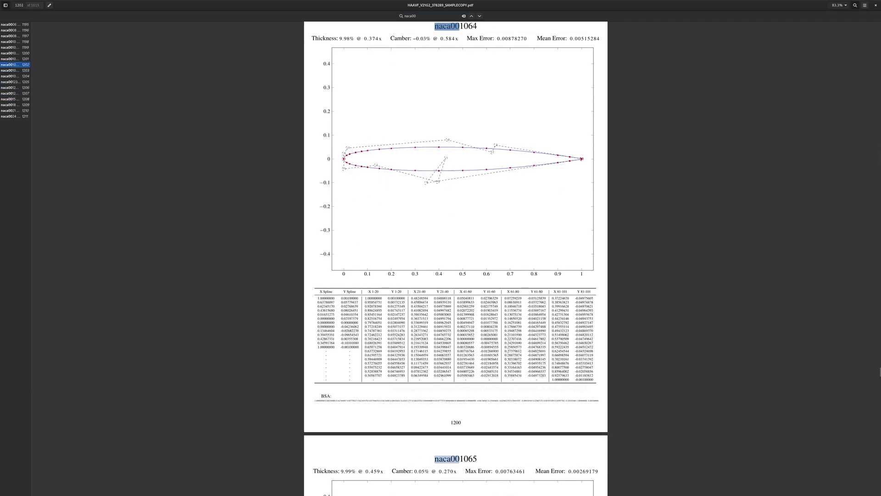
pyautogui.hotkey('shift', 'Return')
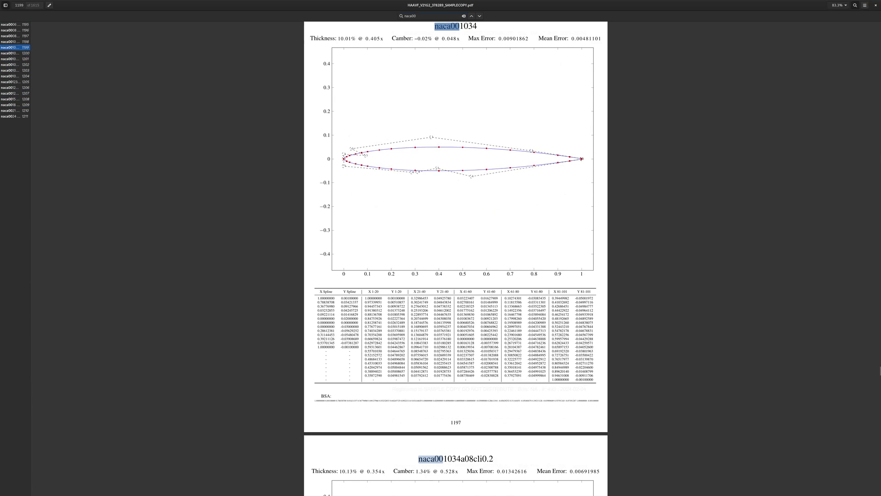
pyautogui.hotkey('shift', 'Return')
pyautogui.hotkey('shift', 'Return')
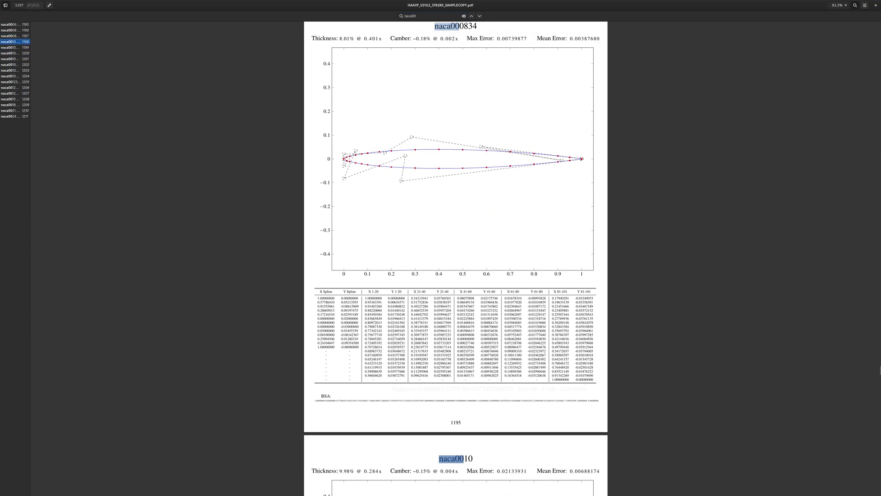
pyautogui.press('Return')
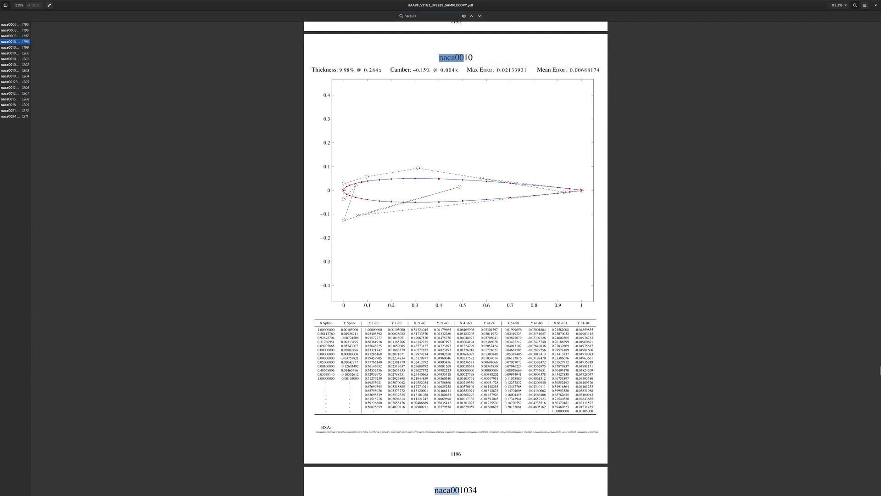
# Step: Copy the full BSA coordinate line of the naca0010 airfoil from the PDF
pyautogui.moveTo(337, 432); pyautogui.dragTo(591, 432)
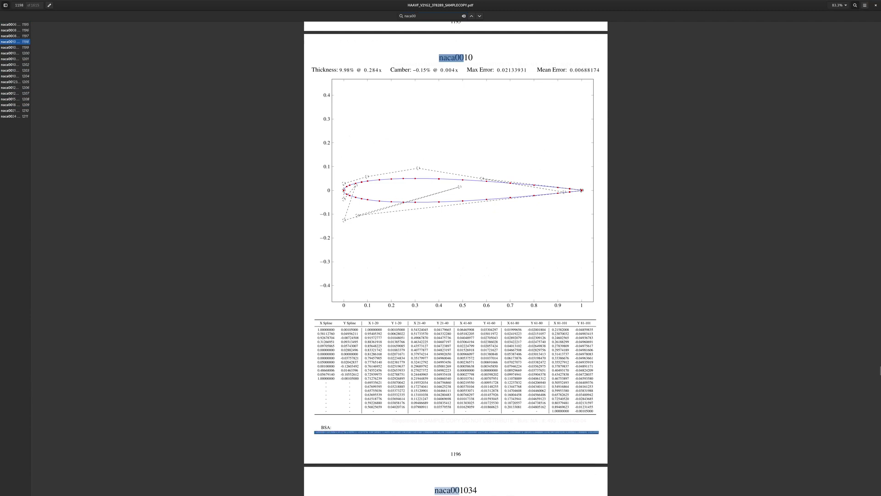
pyautogui.rightClick(596, 433)
pyautogui.click(615, 461)
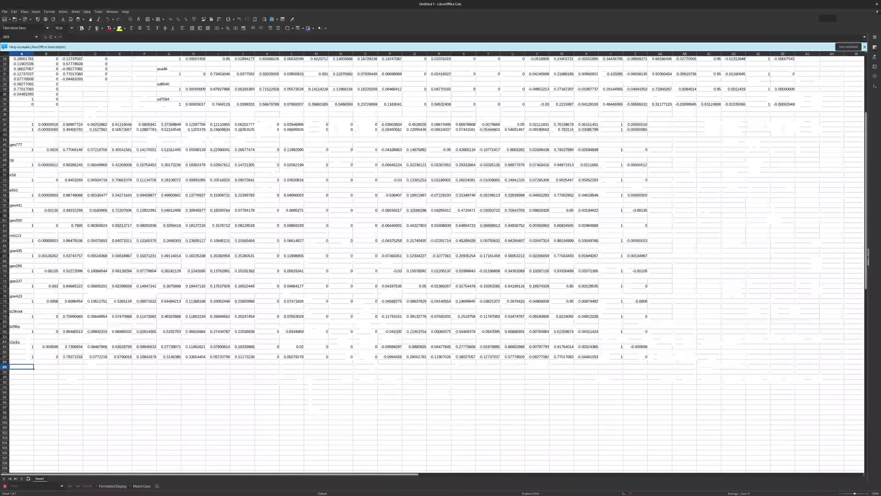
# Step: Paste the copied naca0010 coordinate line into row 89 of the Calc sheet, using the text import dialog to split it into cells
pyautogui.rightClick(28, 367)
pyautogui.moveTo(51, 390)
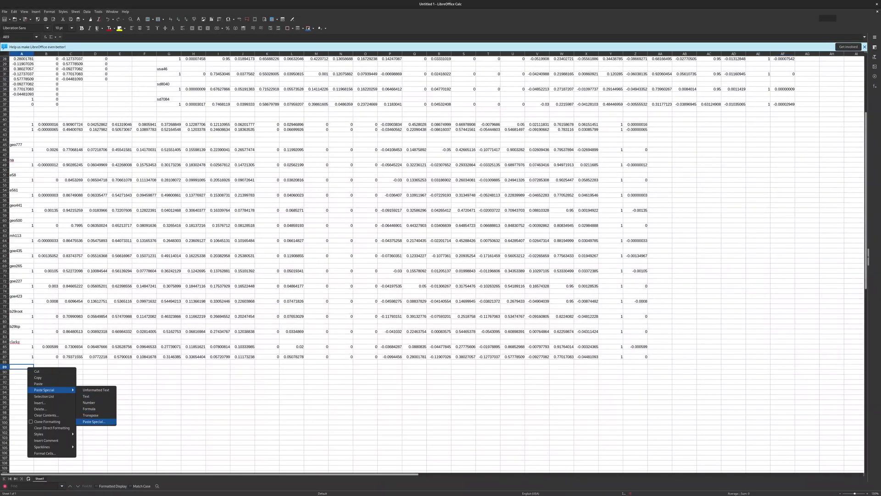
pyautogui.click(94, 421)
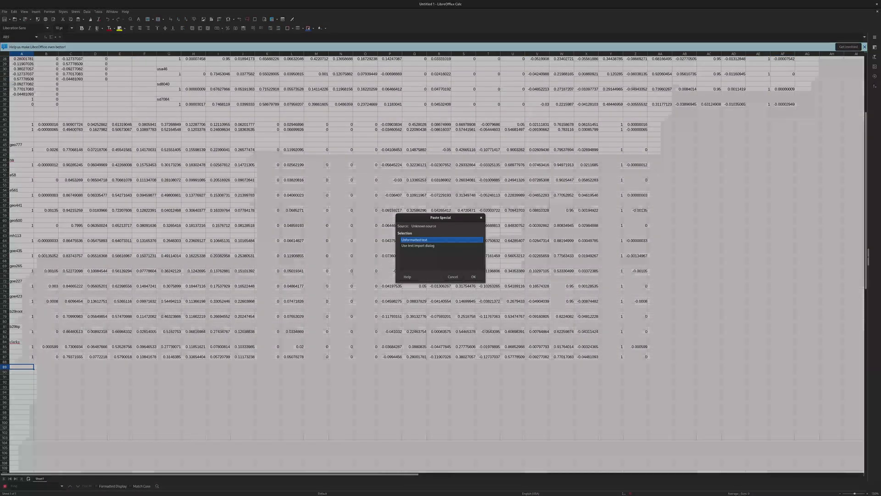
pyautogui.click(418, 245)
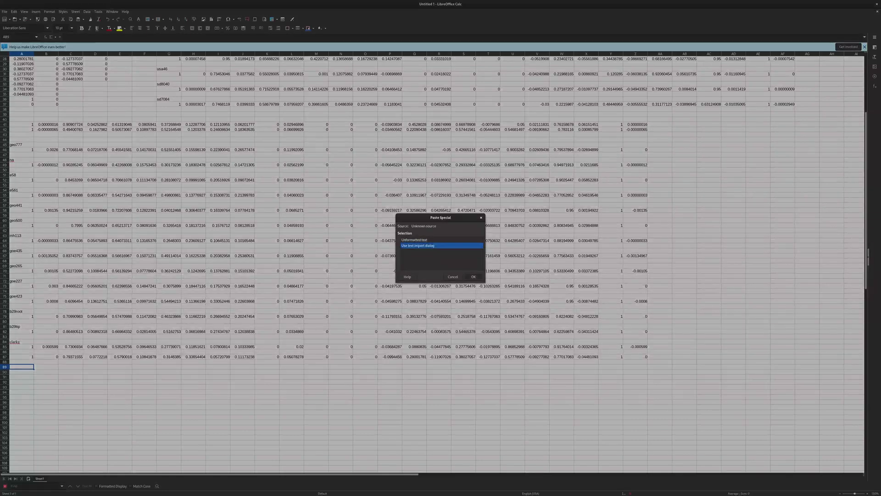
pyautogui.click(473, 276)
pyautogui.press('Return')
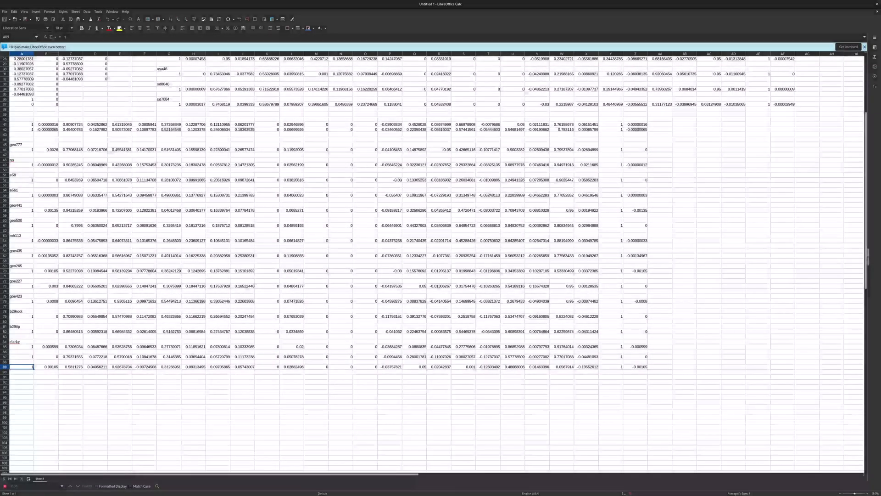
# Step: Select the naca0010 coordinate row, switch to the Propeller_5profile_Mk3 copy in Onshape, and paste its values into the HAVF5 variables starting at HAVF5_X1
pyautogui.click(340, 402)
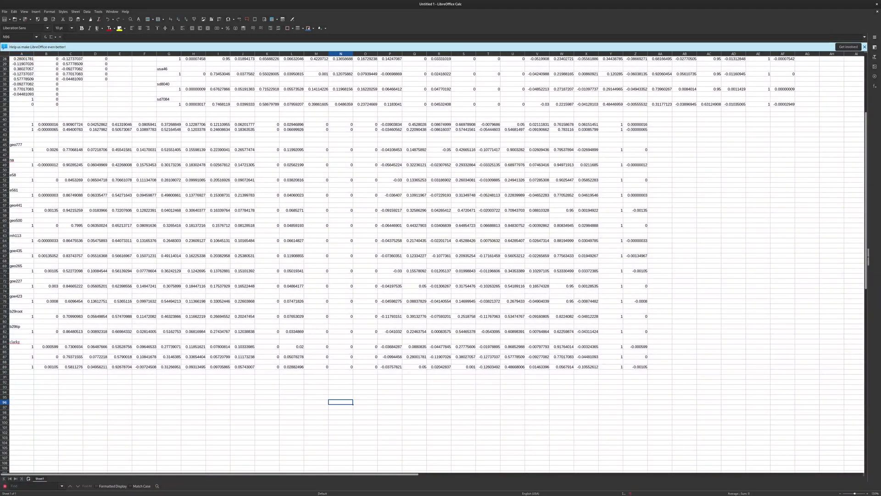
pyautogui.hotkey('ctrl', 'shift', 'Right')
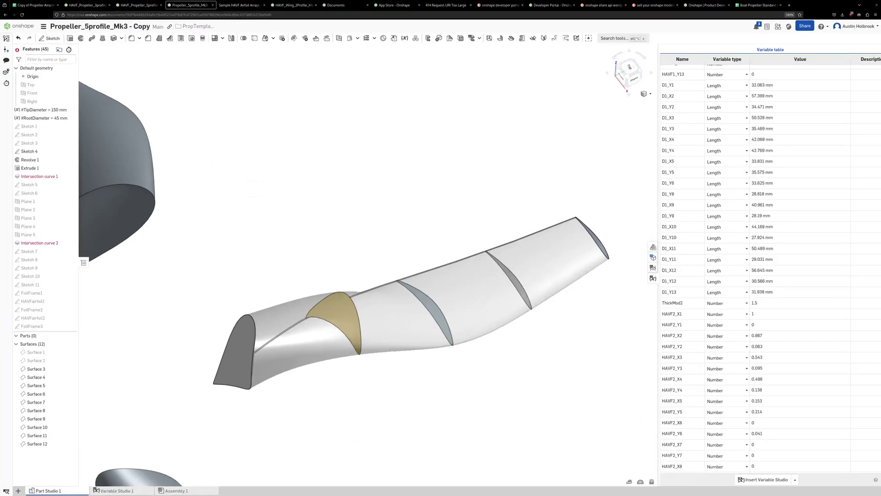
pyautogui.scroll(-6, 770, 267)
pyautogui.scroll(-15, 770, 266)
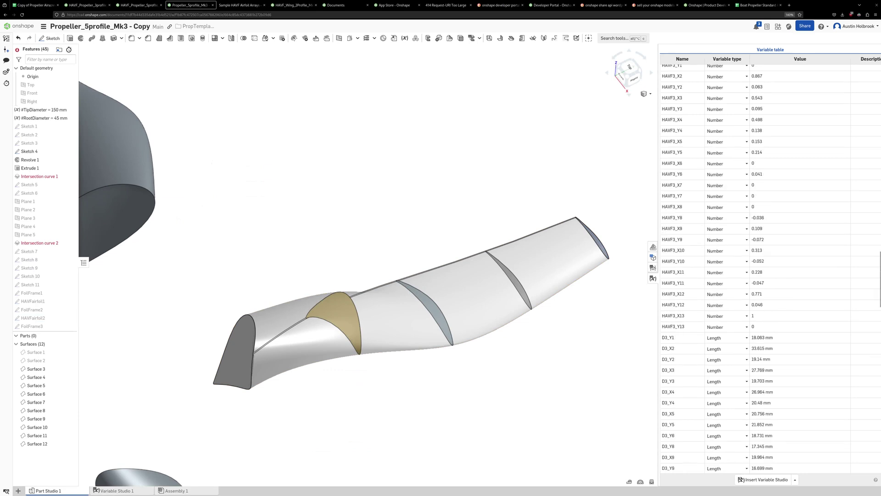
pyautogui.scroll(-10, 770, 266)
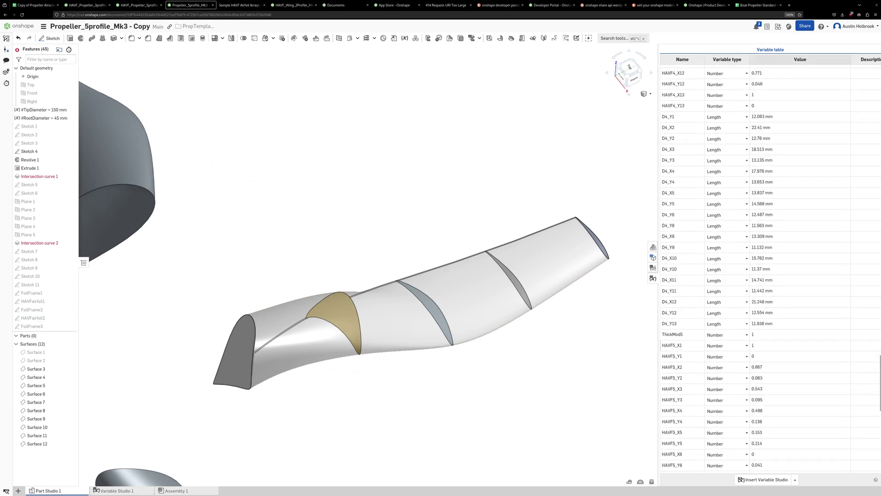
pyautogui.click(800, 345)
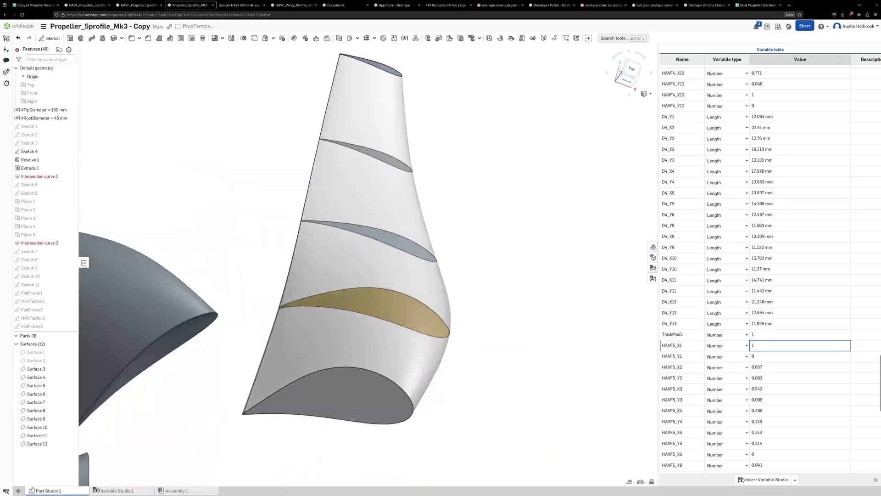
pyautogui.hotkey('ctrl', 'v')
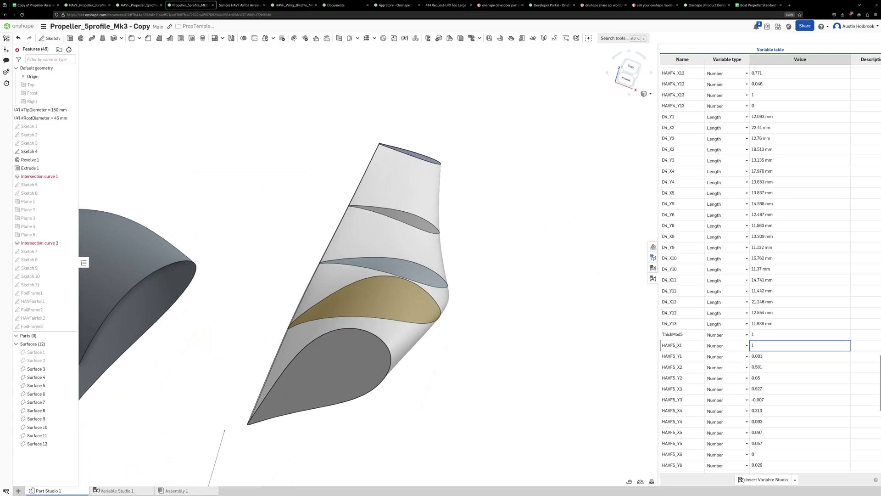
# Step: Examine the blade with the replaced tip profile from several angles, comparing the tip section with the neighbouring airfoil sections
pyautogui.moveTo(367, 294); pyautogui.dragTo(386, 252, button='right')
pyautogui.scroll(-3, 469, 212)
pyautogui.scroll(3, 469, 211)
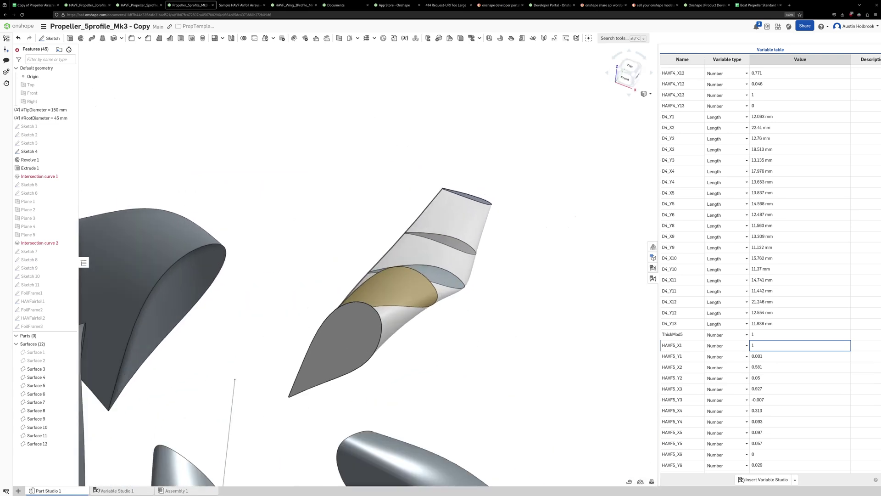
pyautogui.press('Down')
pyautogui.press('Down')
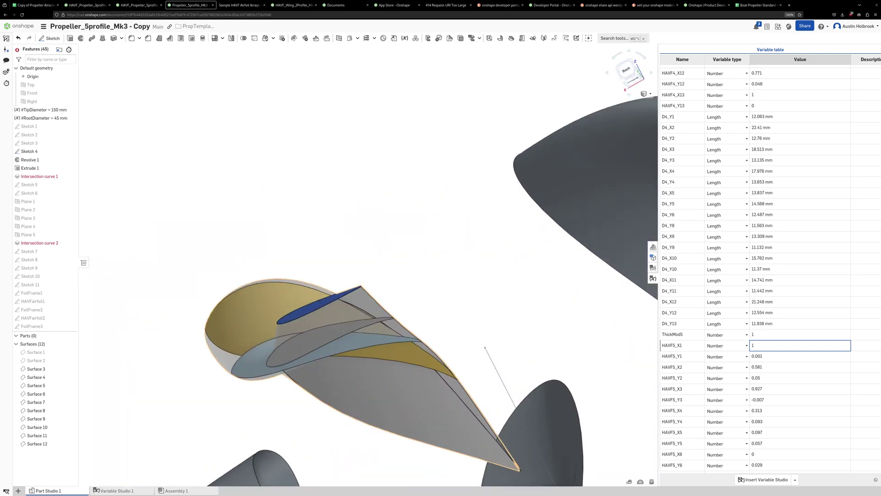
pyautogui.press('Down')
pyautogui.press('Down')
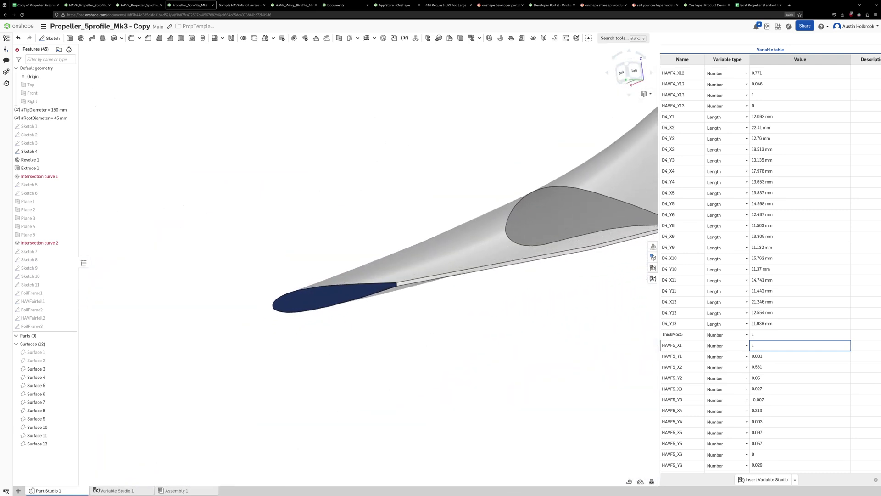
pyautogui.press('Down')
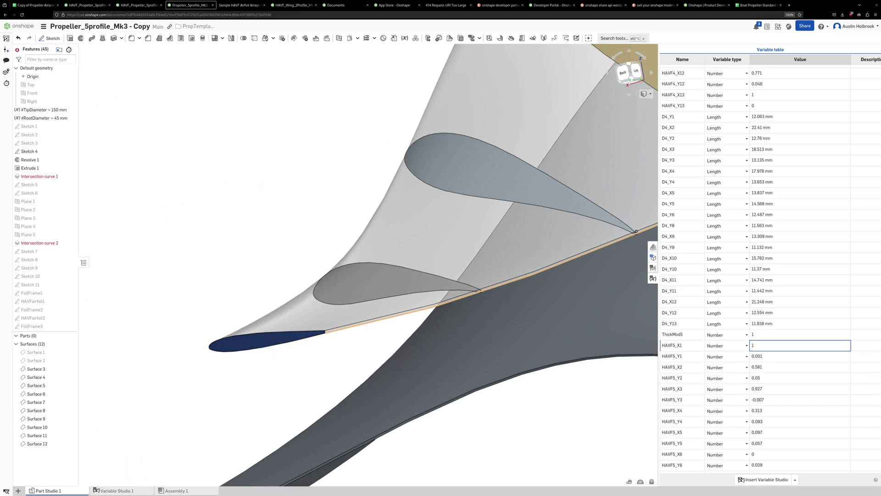
pyautogui.press('Down')
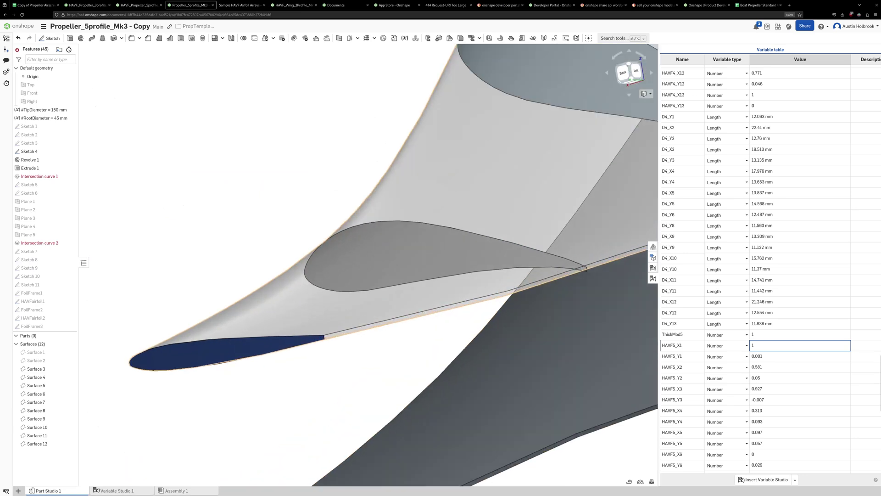
pyautogui.scroll(-3, 366, 330)
pyautogui.scroll(6, 771, 270)
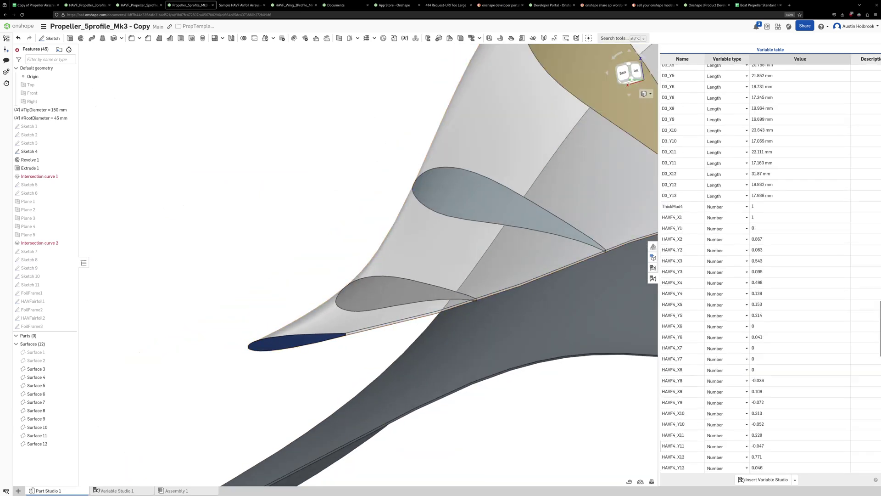
pyautogui.scroll(15, 771, 266)
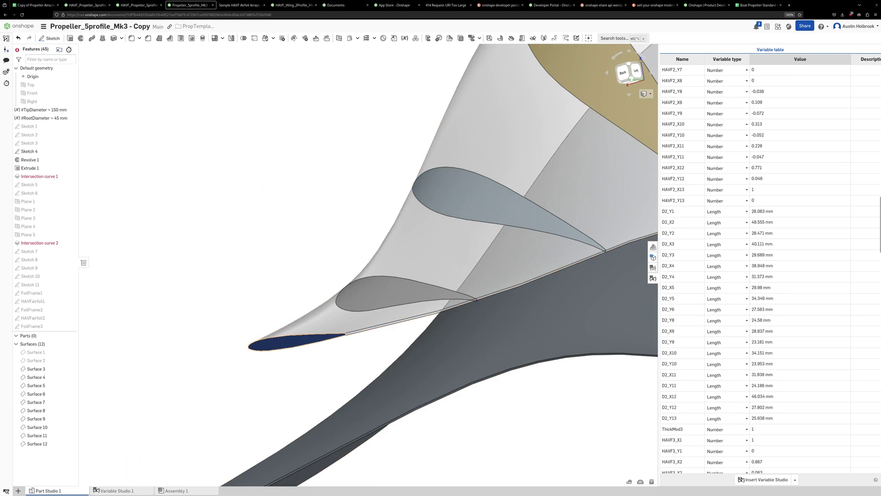
pyautogui.scroll(-2, 296, 349)
pyautogui.scroll(4, 328, 325)
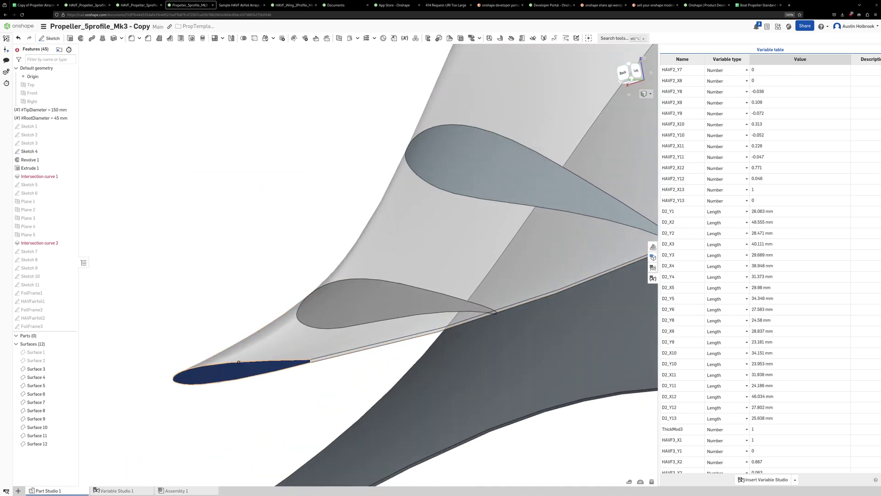
pyautogui.scroll(2, 275, 381)
pyautogui.moveTo(276, 381)
pyautogui.mouseDown(button='right')
pyautogui.moveTo(298, 353)
pyautogui.moveTo(287, 372)
pyautogui.moveTo(279, 367)
pyautogui.mouseUp(button='right')
pyautogui.scroll(-6, 280, 367)
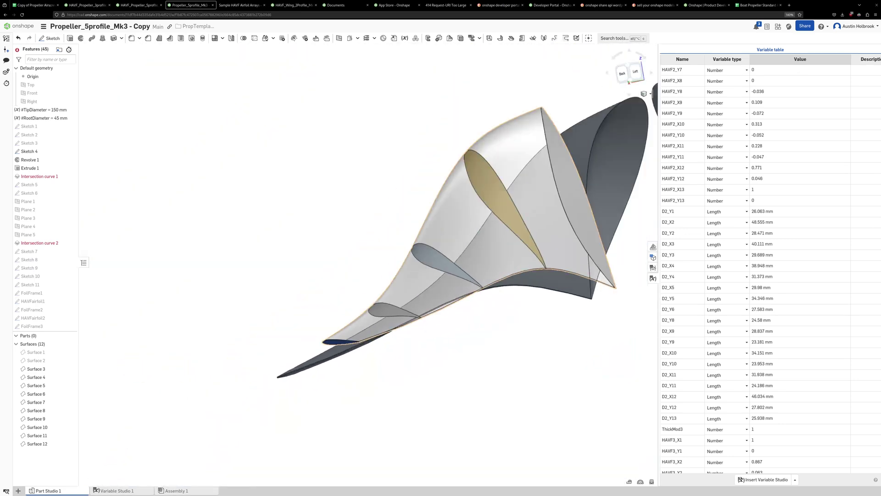
# Step: Inspect the trailing edge along the blade near the tip and return to the first variables of Variable Studio 1
pyautogui.scroll(5, 374, 331)
pyautogui.moveTo(374, 332); pyautogui.dragTo(374, 305, button='right')
pyautogui.scroll(4, 780, 271)
pyautogui.scroll(10, 771, 266)
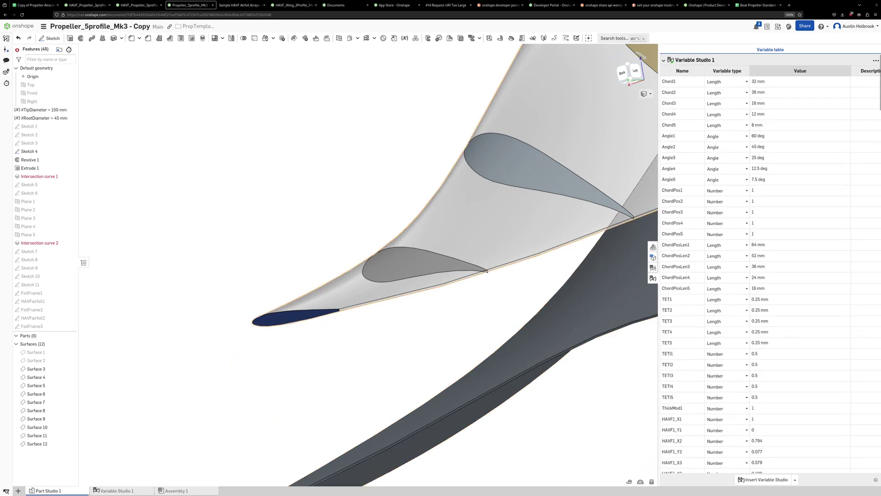
pyautogui.scroll(-5, 508, 298)
pyautogui.scroll(6, 511, 290)
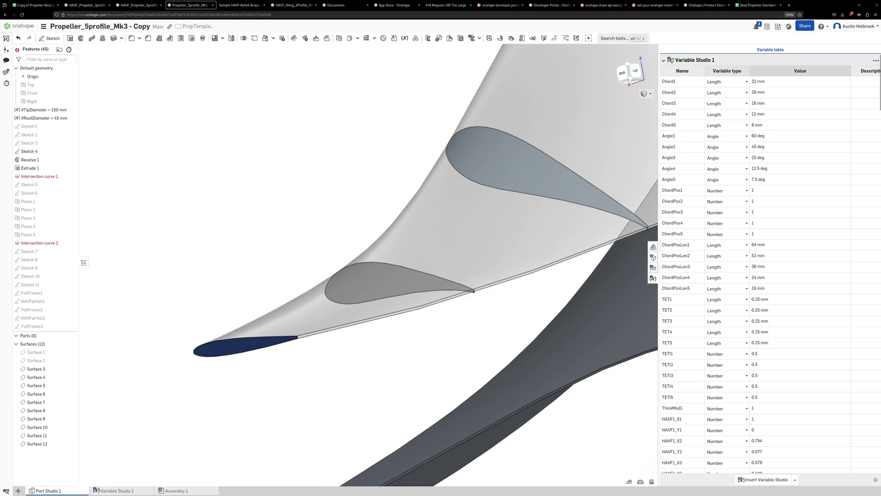
pyautogui.scroll(-5, 430, 272)
pyautogui.scroll(4, 558, 244)
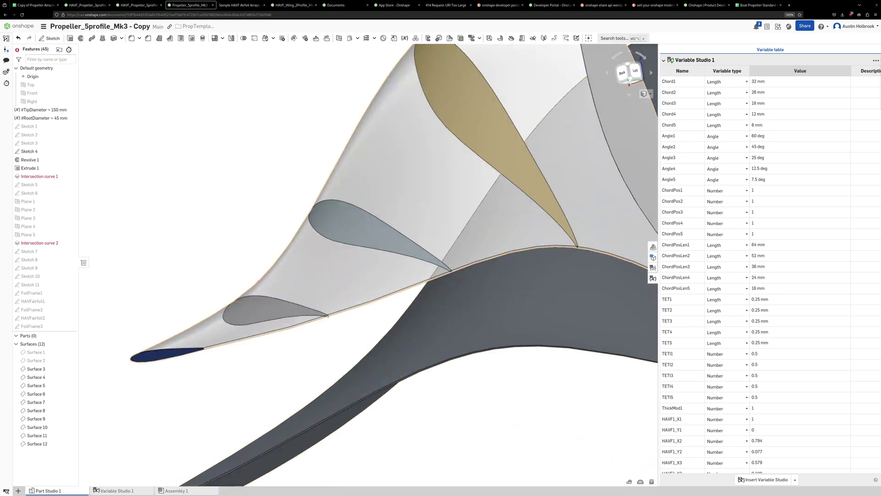
pyautogui.moveTo(519, 257); pyautogui.dragTo(592, 253, button='right')
pyautogui.scroll(-5, 312, 306)
pyautogui.scroll(5, 308, 281)
pyautogui.scroll(-4, 308, 282)
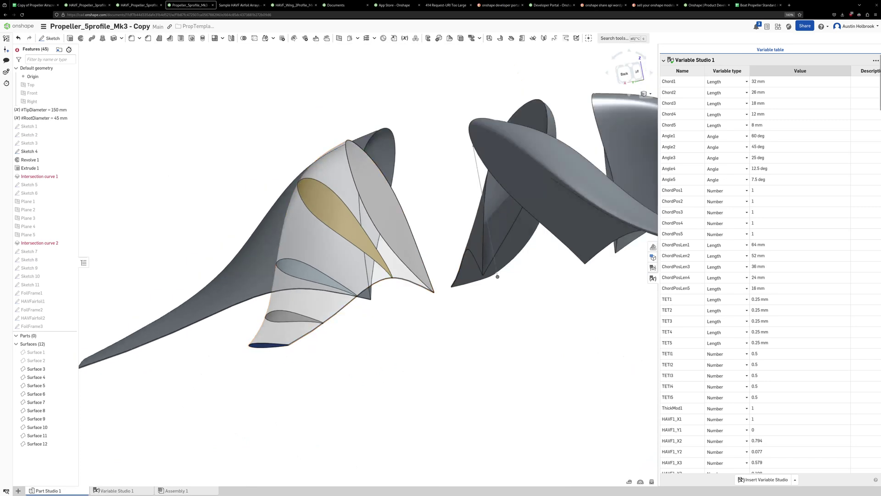
pyautogui.scroll(-2, 248, 327)
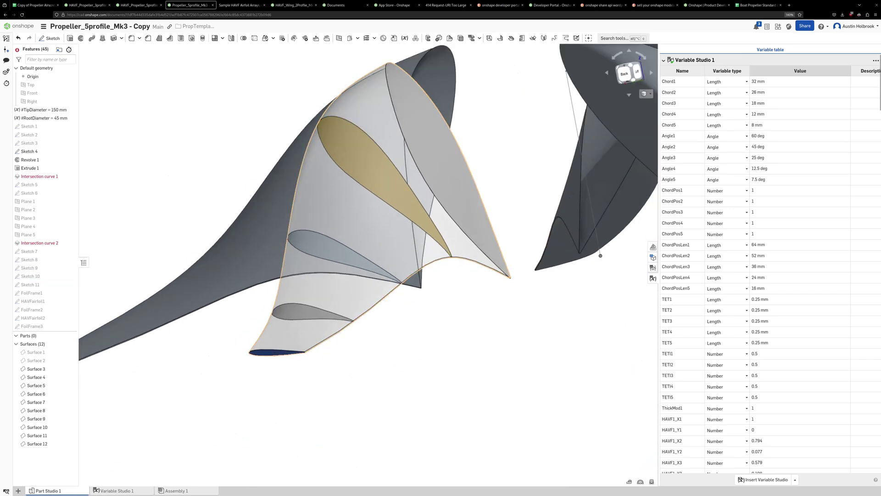
pyautogui.scroll(-3, 314, 327)
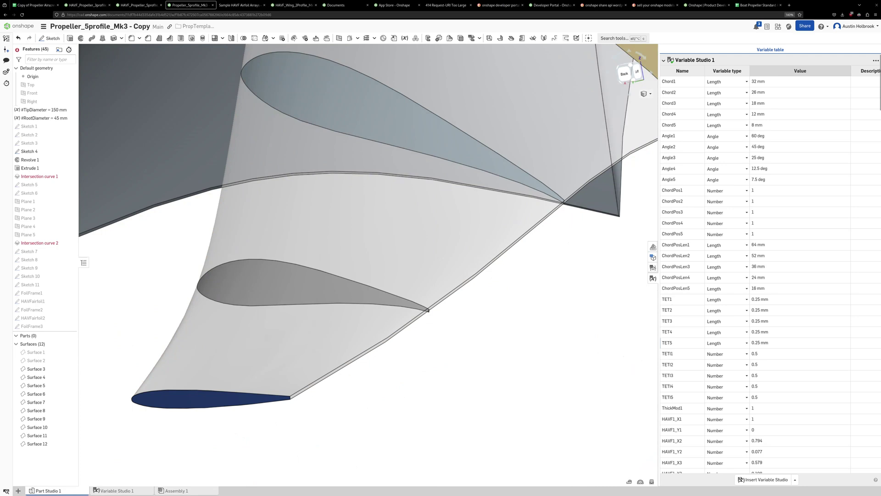
# Step: Set the tip section's trailing-edge thickness variable TET5 to 0.8 mm
pyautogui.click(800, 343)
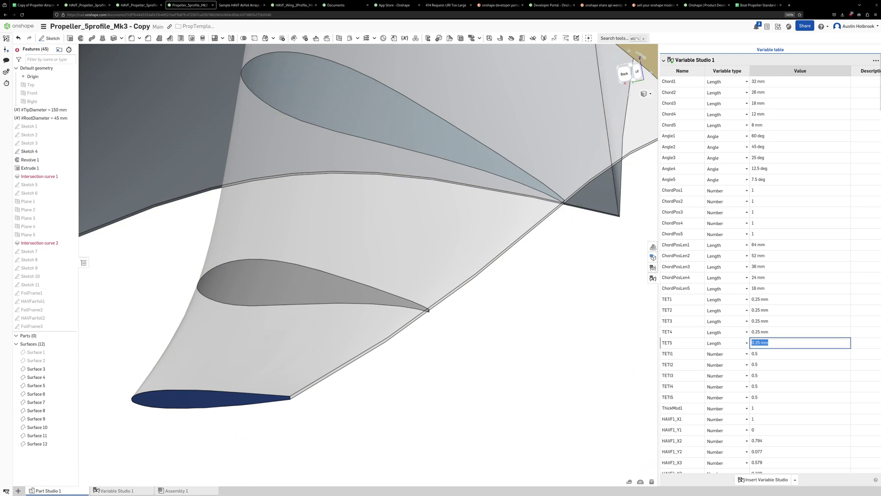
pyautogui.write('0.8')
pyautogui.press('Return')
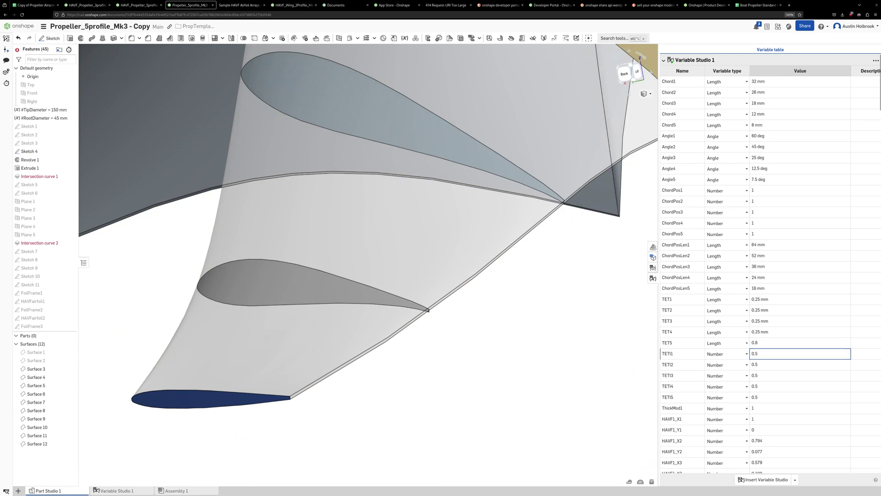
# Step: Examine the thickened trailing edge at the blade tip up close and from different angles
pyautogui.scroll(-1, 182, 376)
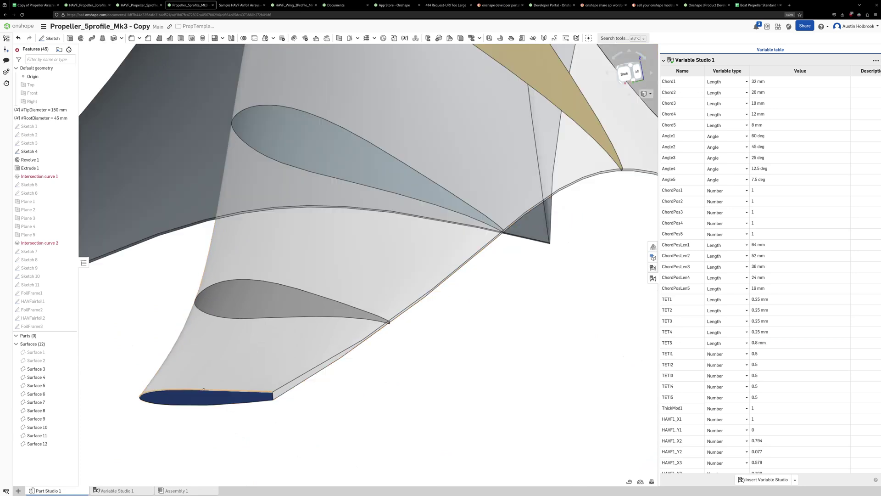
pyautogui.scroll(5, 179, 381)
pyautogui.moveTo(178, 380); pyautogui.dragTo(145, 365, button='right')
pyautogui.moveTo(170, 397); pyautogui.dragTo(169, 380, button='right')
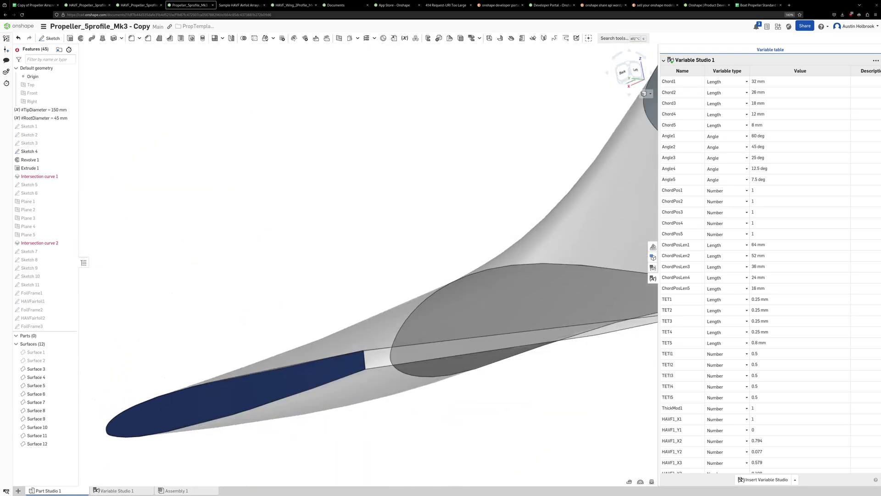
pyautogui.scroll(-3, 170, 381)
pyautogui.scroll(3, 170, 397)
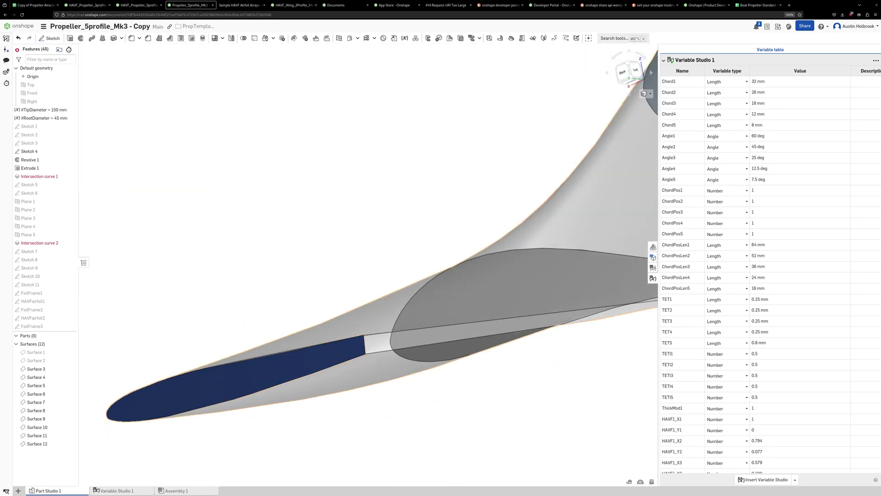
pyautogui.scroll(-2, 340, 429)
pyautogui.moveTo(339, 429); pyautogui.dragTo(394, 430, button='middle')
pyautogui.moveTo(340, 388); pyautogui.dragTo(316, 400, button='right')
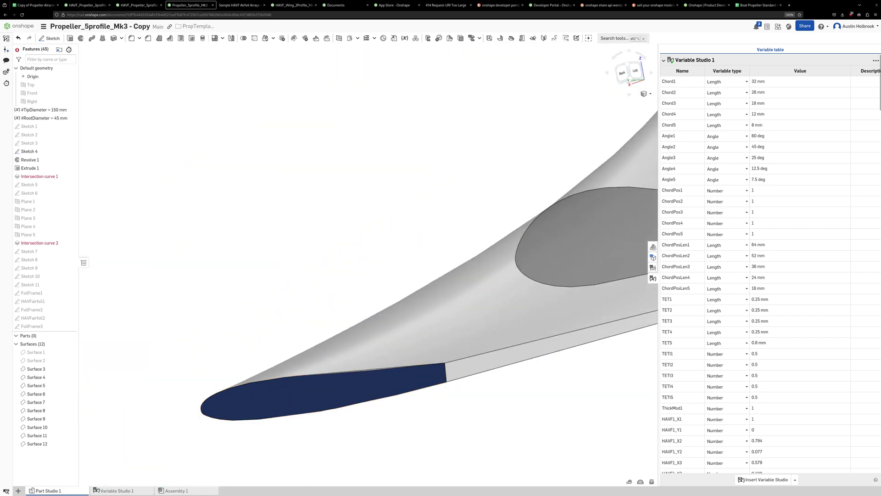
# Step: Set the TETI5 variable to 0.1 and check the blade from several angles
pyautogui.scroll(-2, 770, 266)
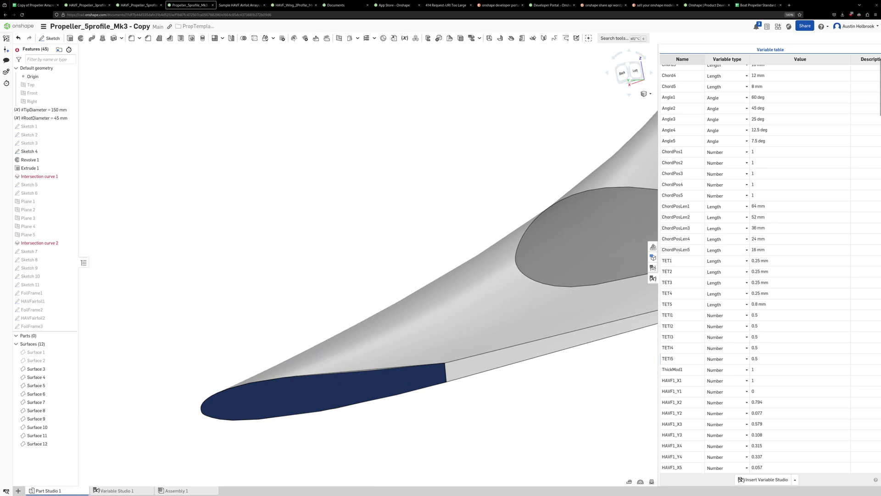
pyautogui.click(775, 359)
pyautogui.write('0.1')
pyautogui.press('Return')
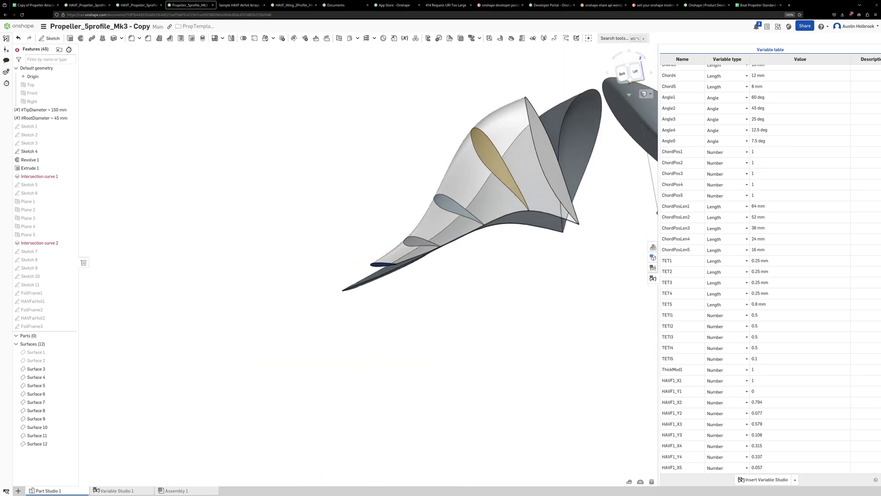
pyautogui.moveTo(349, 284); pyautogui.dragTo(441, 284, button='right')
pyautogui.moveTo(517, 235); pyautogui.dragTo(490, 231, button='right')
pyautogui.scroll(5, 578, 166)
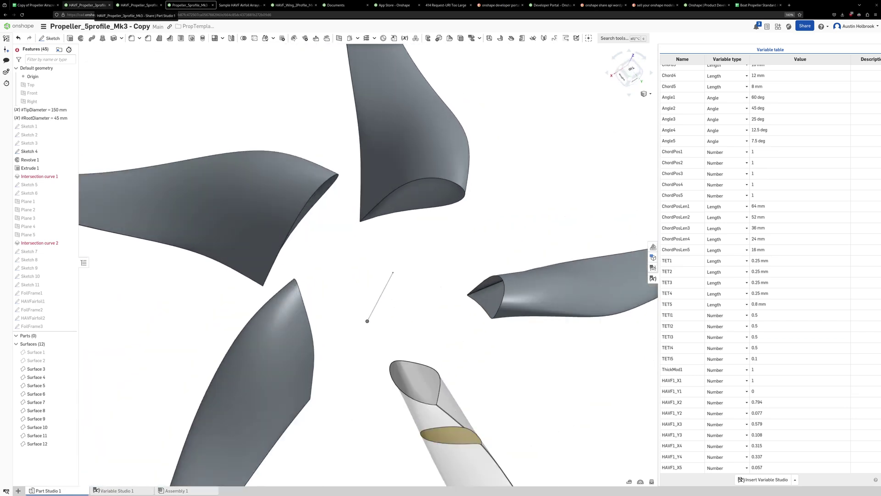
# Step: Switch to the HAVF_Propeller_3profile_Mk3 document and examine its three-profile propeller blades
pyautogui.click(87, 5)
pyautogui.moveTo(316, 257); pyautogui.dragTo(355, 206, button='right')
pyautogui.scroll(3, 349, 246)
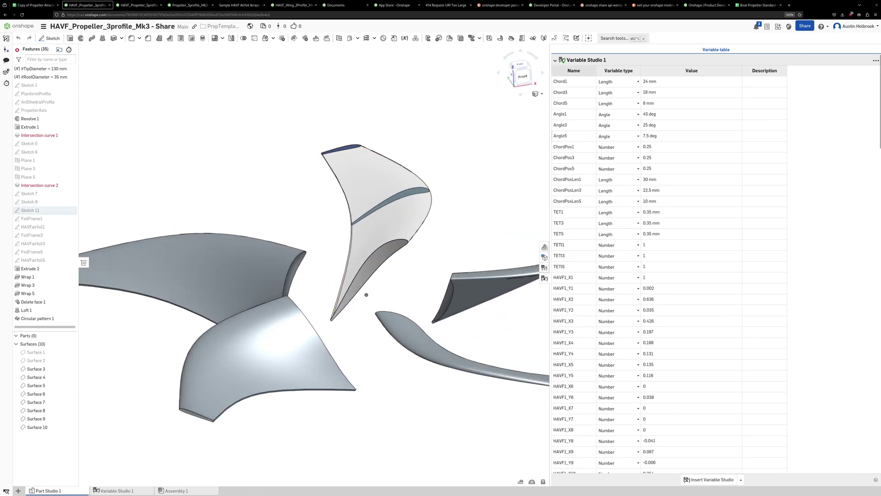
# Step: Inspect the root and mid-blade sections of the three-profile propeller at close range and from different angles
pyautogui.scroll(-3, 309, 236)
pyautogui.scroll(3, 316, 209)
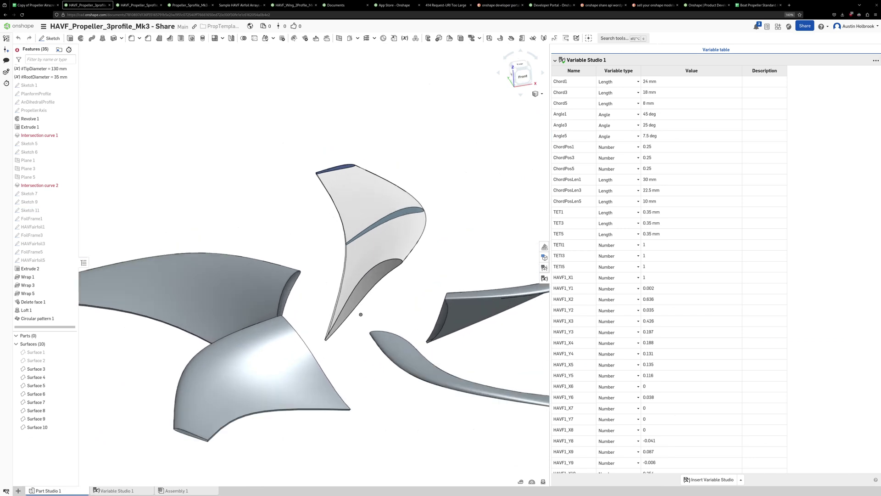
pyautogui.moveTo(407, 225); pyautogui.dragTo(390, 298, button='right')
pyautogui.scroll(-4, 412, 273)
pyautogui.scroll(5, 354, 330)
pyautogui.moveTo(351, 324); pyautogui.dragTo(312, 286, button='right')
pyautogui.scroll(-3, 312, 286)
pyautogui.scroll(4, 326, 294)
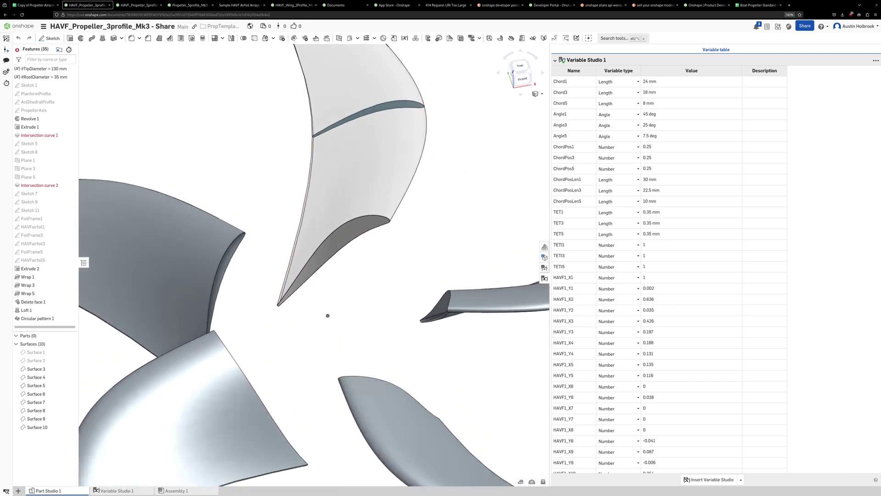
pyautogui.scroll(-2, 325, 321)
pyautogui.scroll(3, 309, 301)
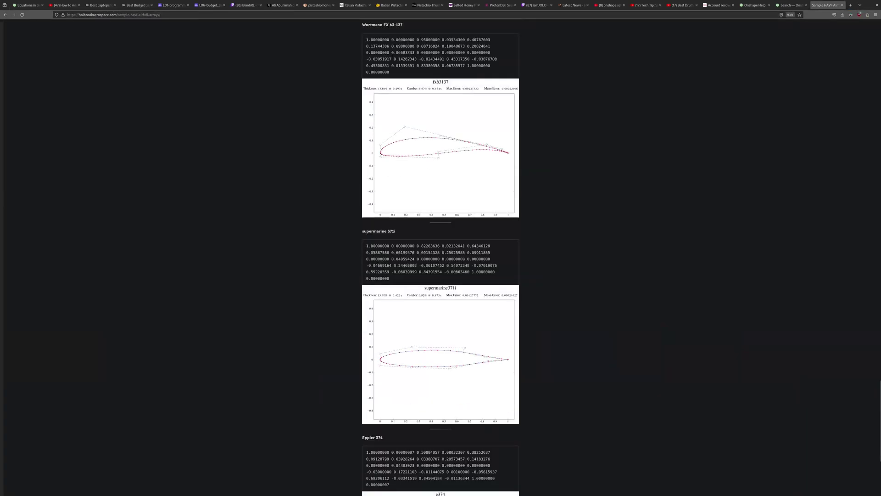
# Step: Copy the Eppler 374 coordinates from the sample airfoil page into cell A91 of the LibreOffice Calc sheet, using text import with tab and space separators
pyautogui.scroll(-5, 440, 257)
pyautogui.moveTo(390, 291); pyautogui.dragTo(366, 258)
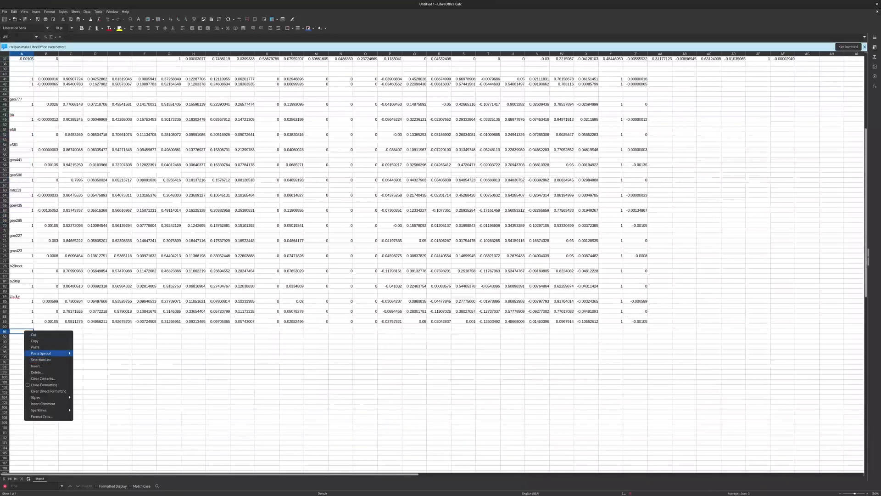
pyautogui.moveTo(46, 353)
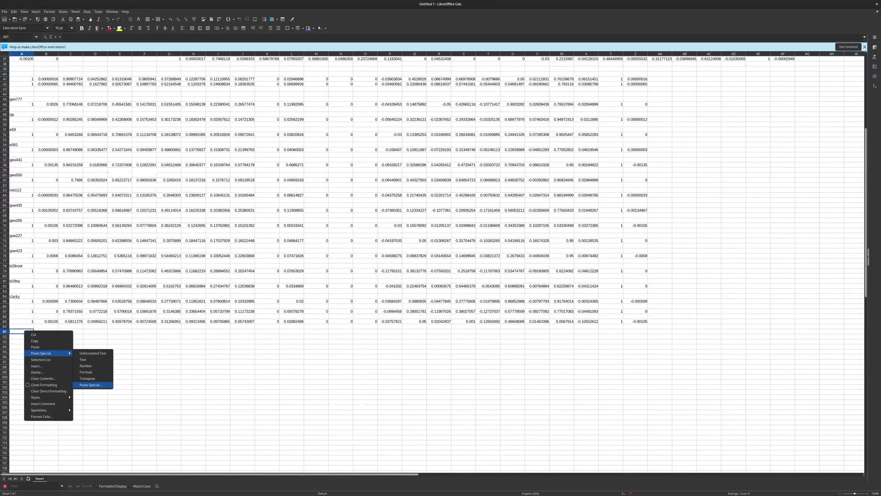
pyautogui.click(91, 384)
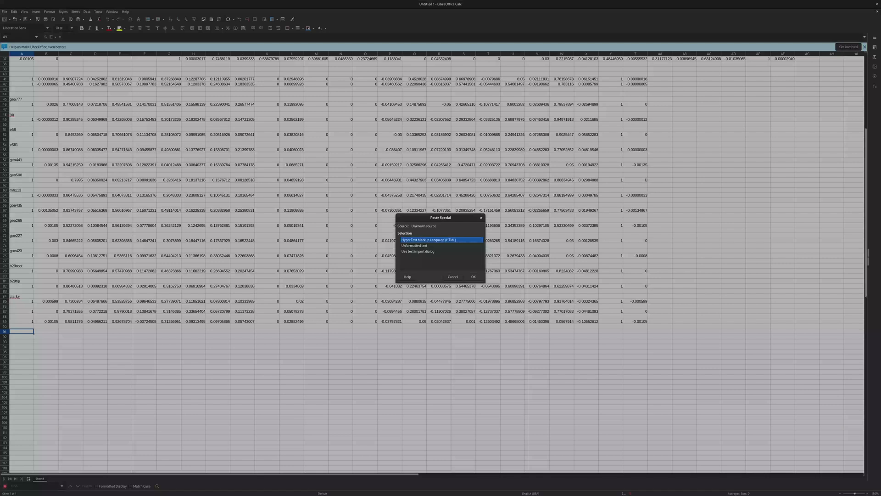
pyautogui.click(418, 251)
pyautogui.press('Return')
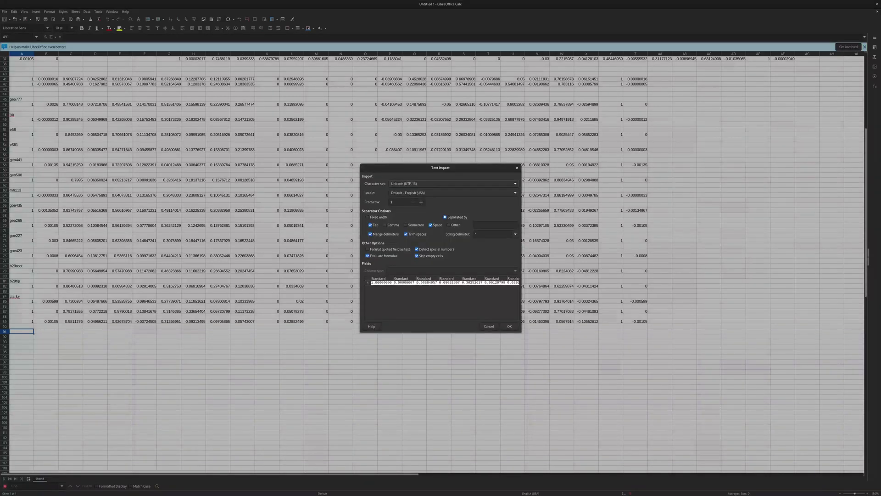
pyautogui.press('Return')
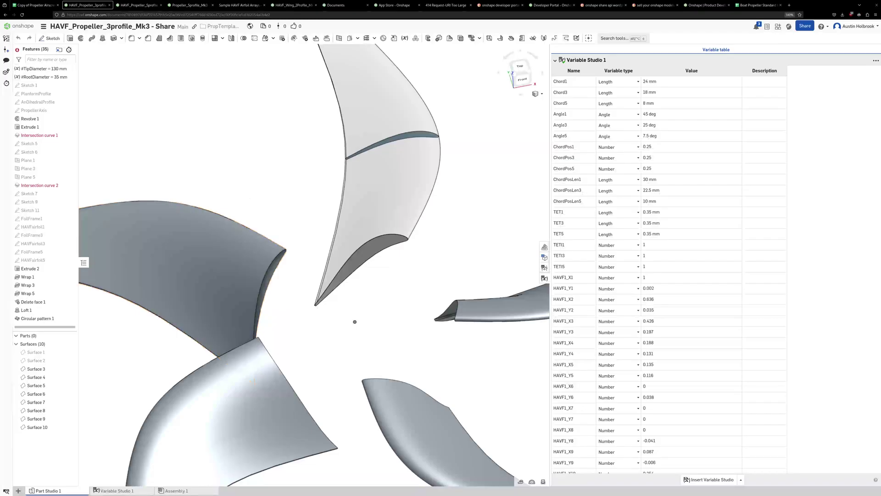
# Step: Return to the HAVF_Propeller_3profile_Mk3 document in Onshape and examine the whole ring of blades and their root ends from several angles
pyautogui.scroll(-5, 386, 298)
pyautogui.scroll(3, 432, 300)
pyautogui.moveTo(427, 298); pyautogui.dragTo(474, 315, button='right')
pyautogui.scroll(-5, 473, 314)
pyautogui.scroll(3, 477, 321)
pyautogui.moveTo(368, 320); pyautogui.dragTo(265, 265, button='right')
pyautogui.scroll(-5, 266, 266)
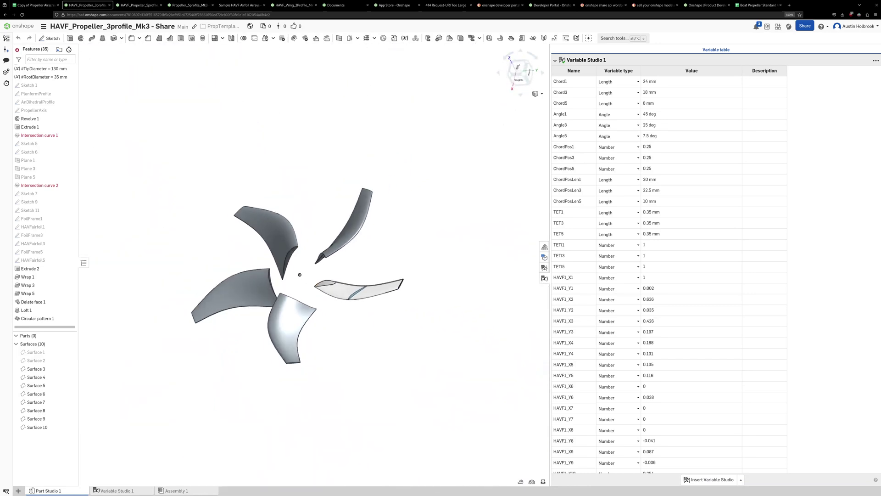
pyautogui.scroll(5, 410, 293)
pyautogui.scroll(2, 382, 295)
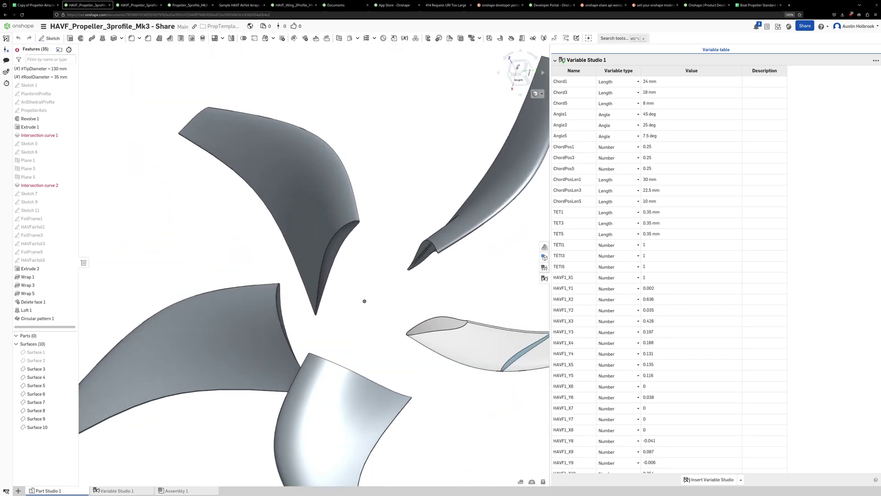
pyautogui.scroll(-5, 365, 301)
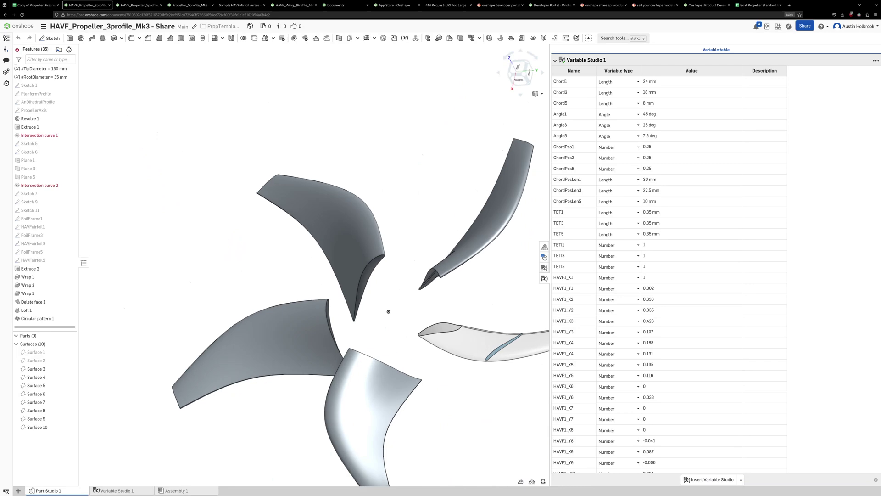
pyautogui.scroll(5, 407, 311)
pyautogui.moveTo(368, 311); pyautogui.dragTo(371, 311, button='right')
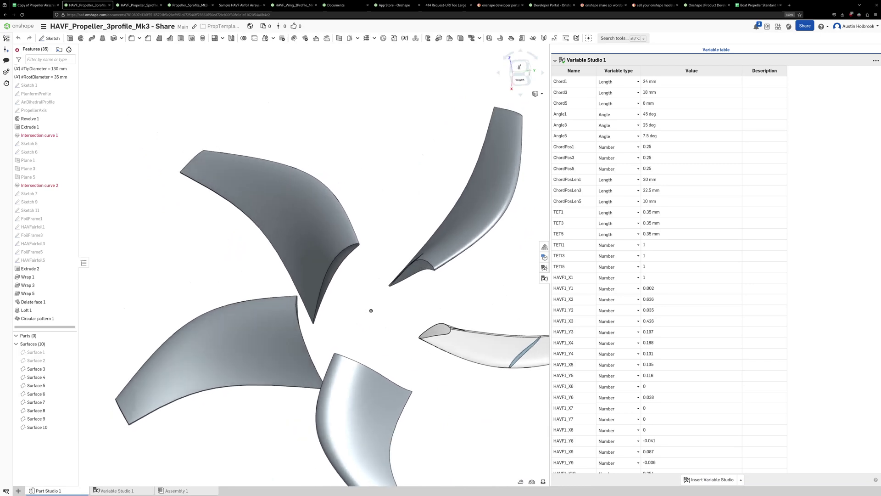